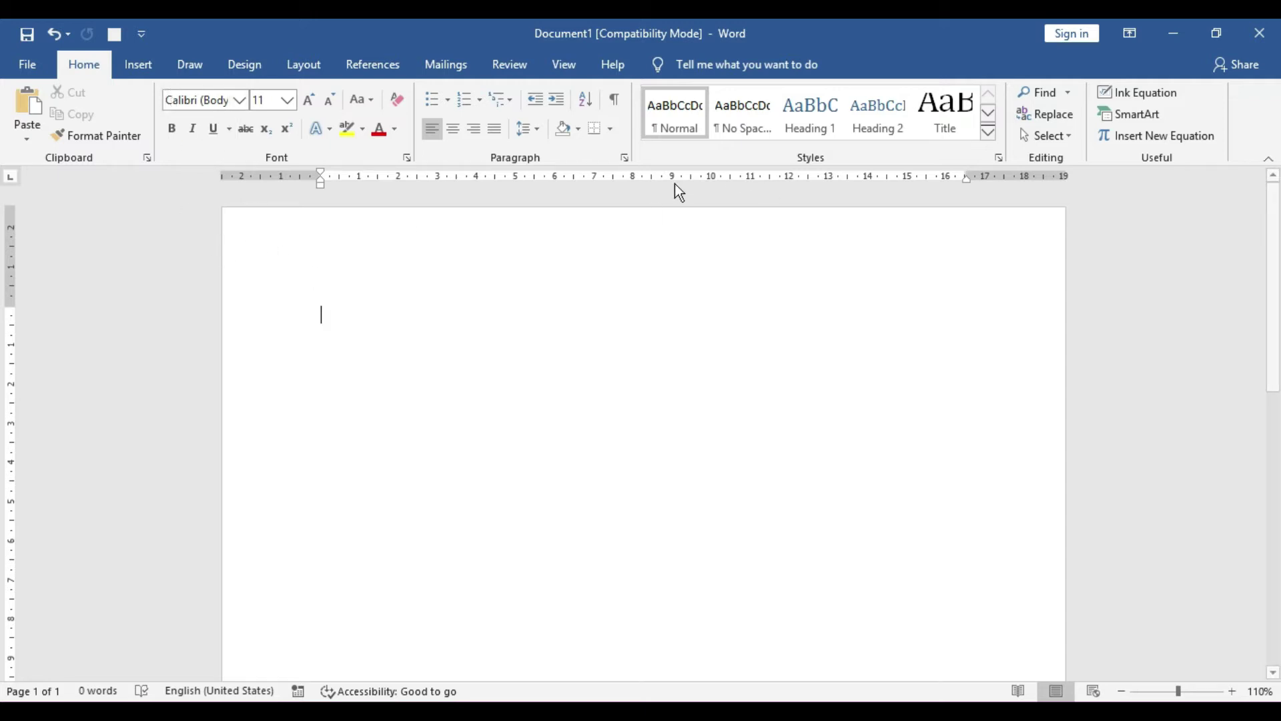
Start recording Macro1 and choose to assign it to a toolbar button.
click(565, 65)
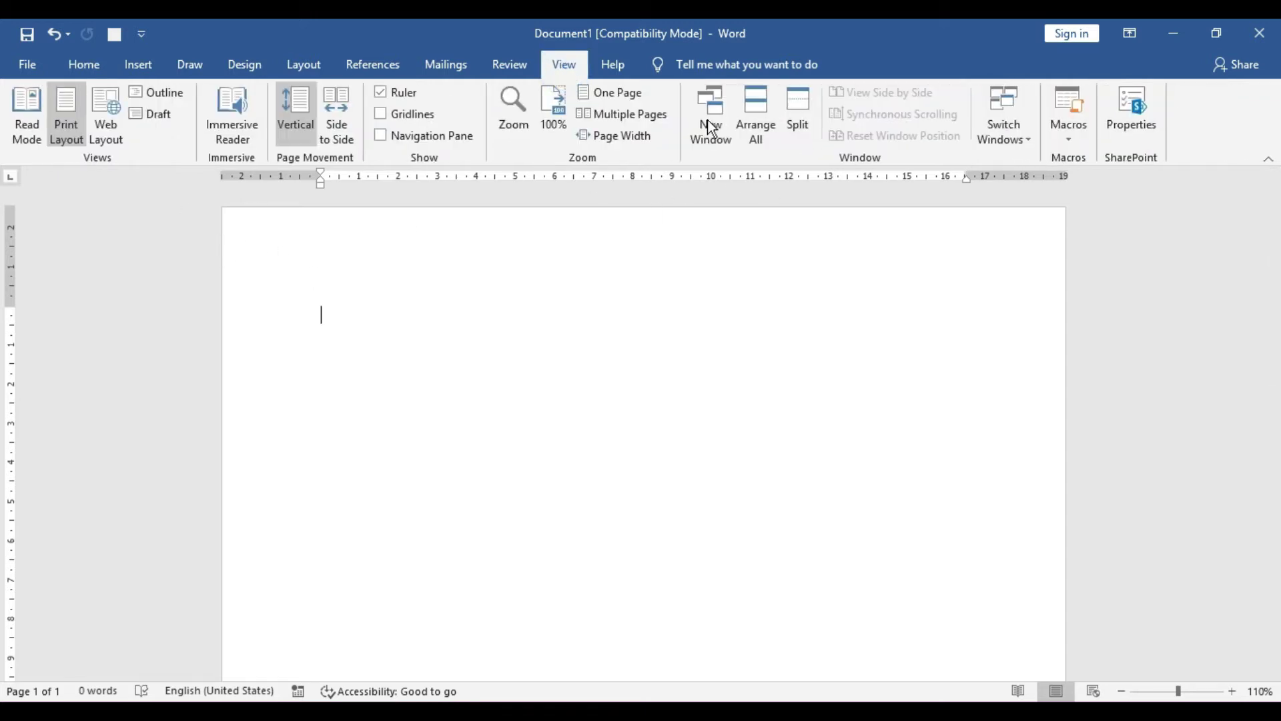
click(1066, 138)
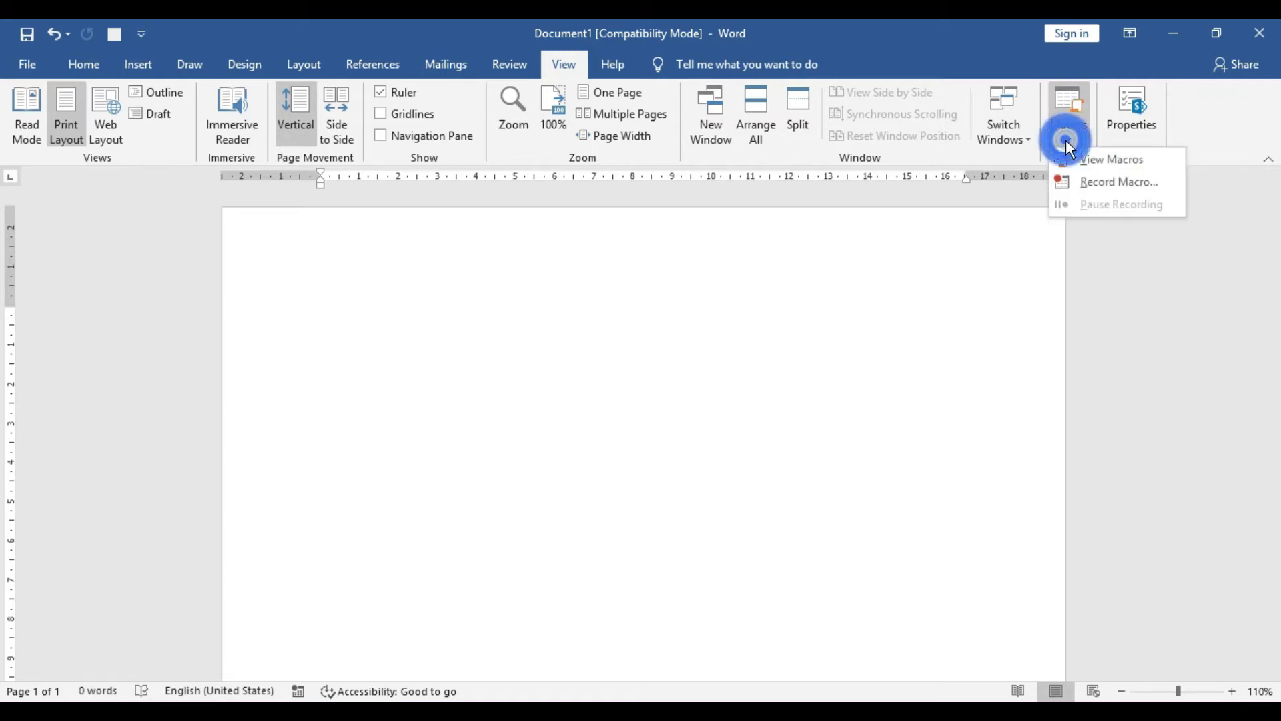
click(1099, 183)
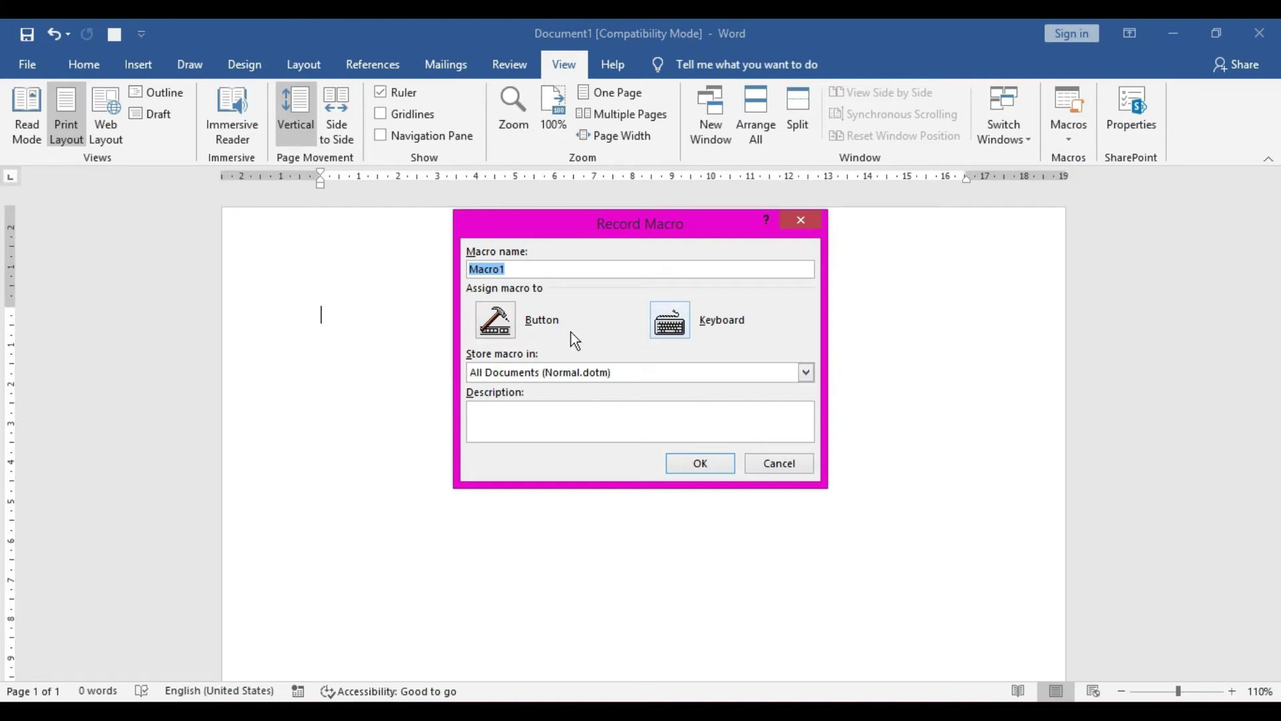
click(498, 325)
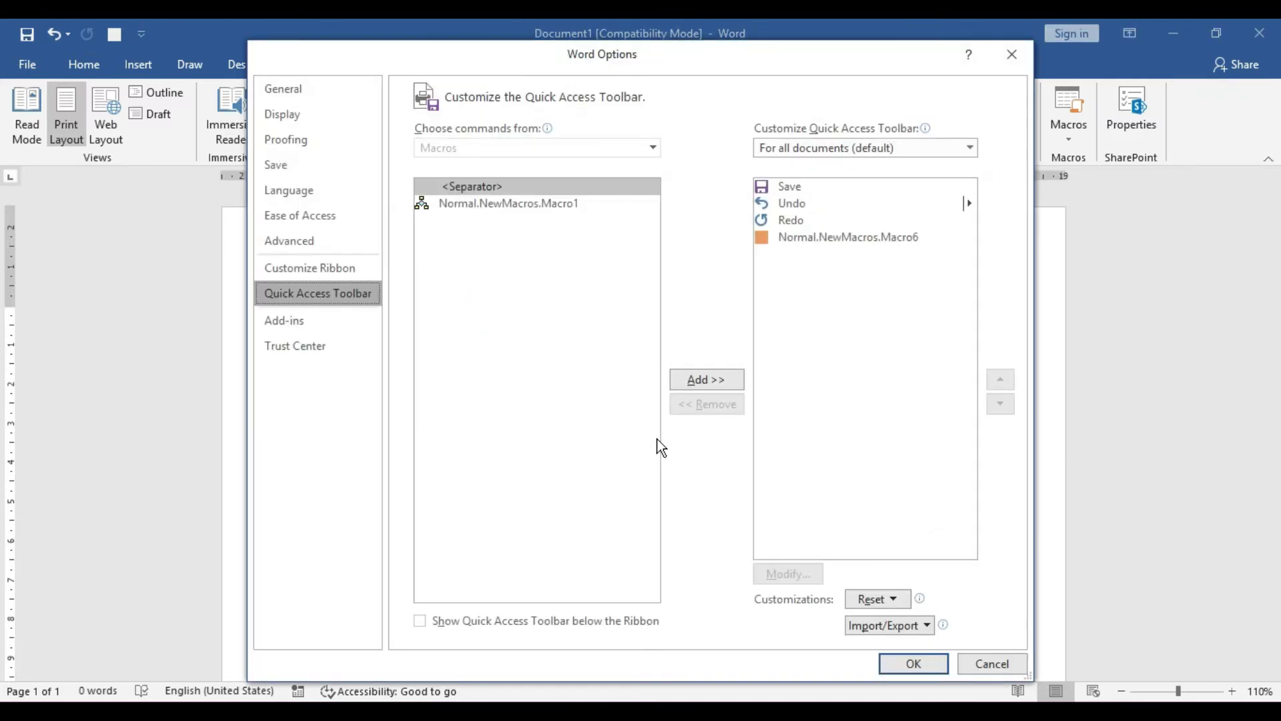
Add Normal.NewMacros.Macro1 to the Quick Access Toolbar with the 8-ball symbol.
click(489, 203)
click(699, 379)
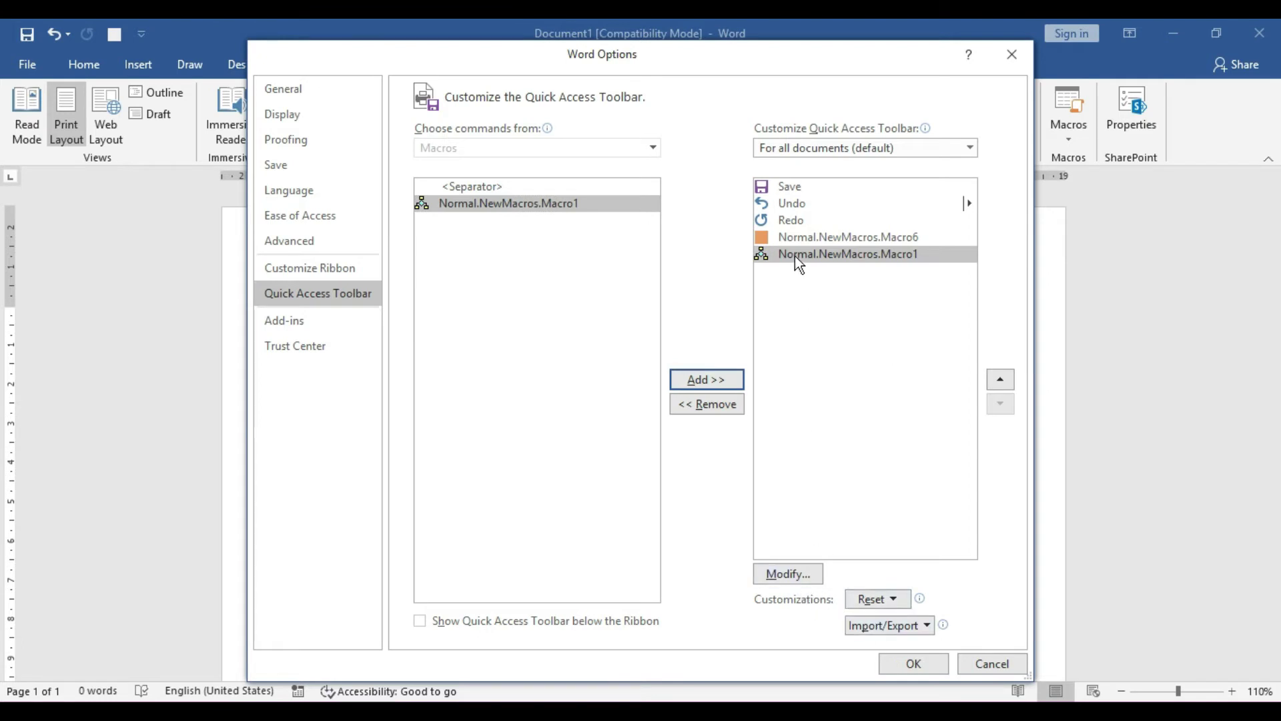
click(794, 254)
click(788, 572)
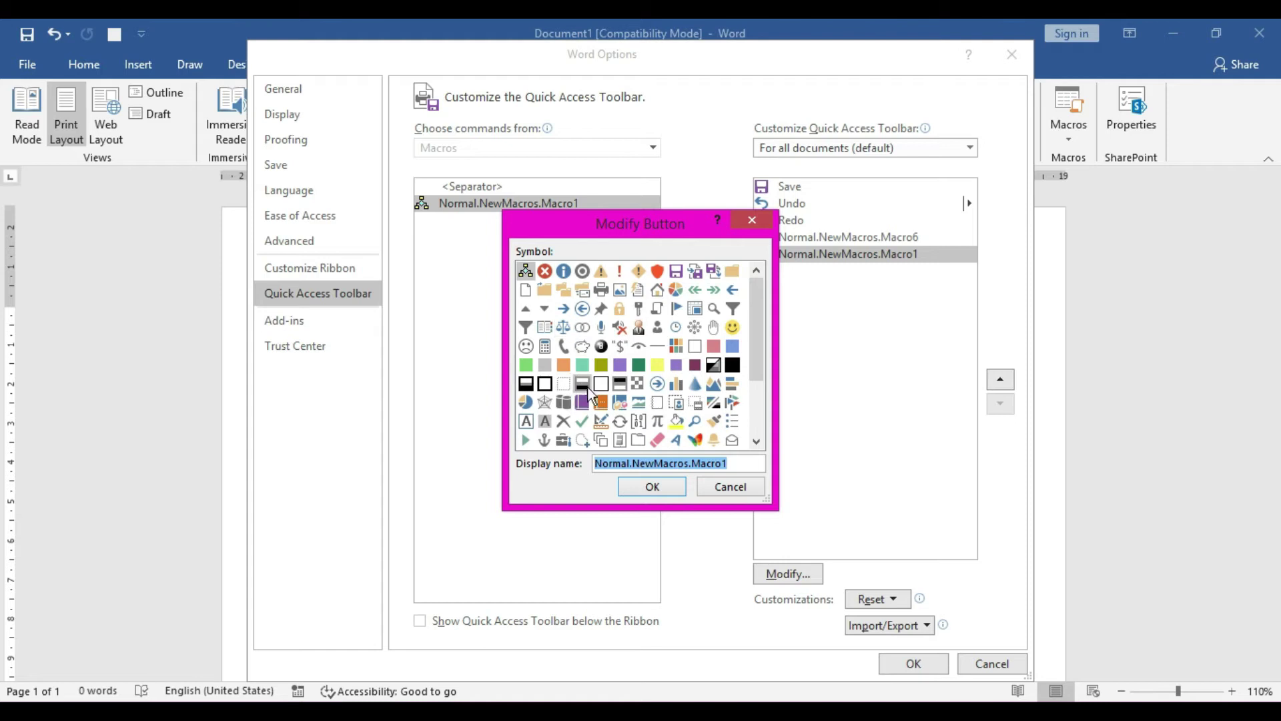
click(599, 346)
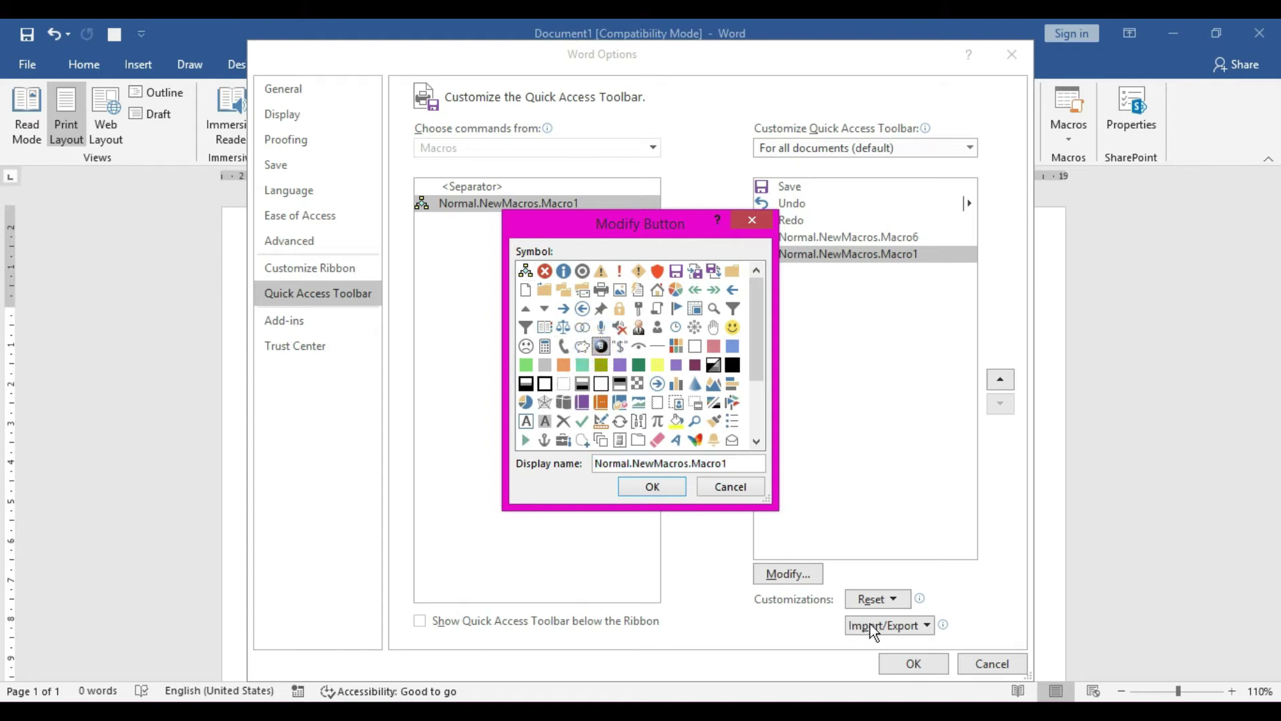
click(634, 487)
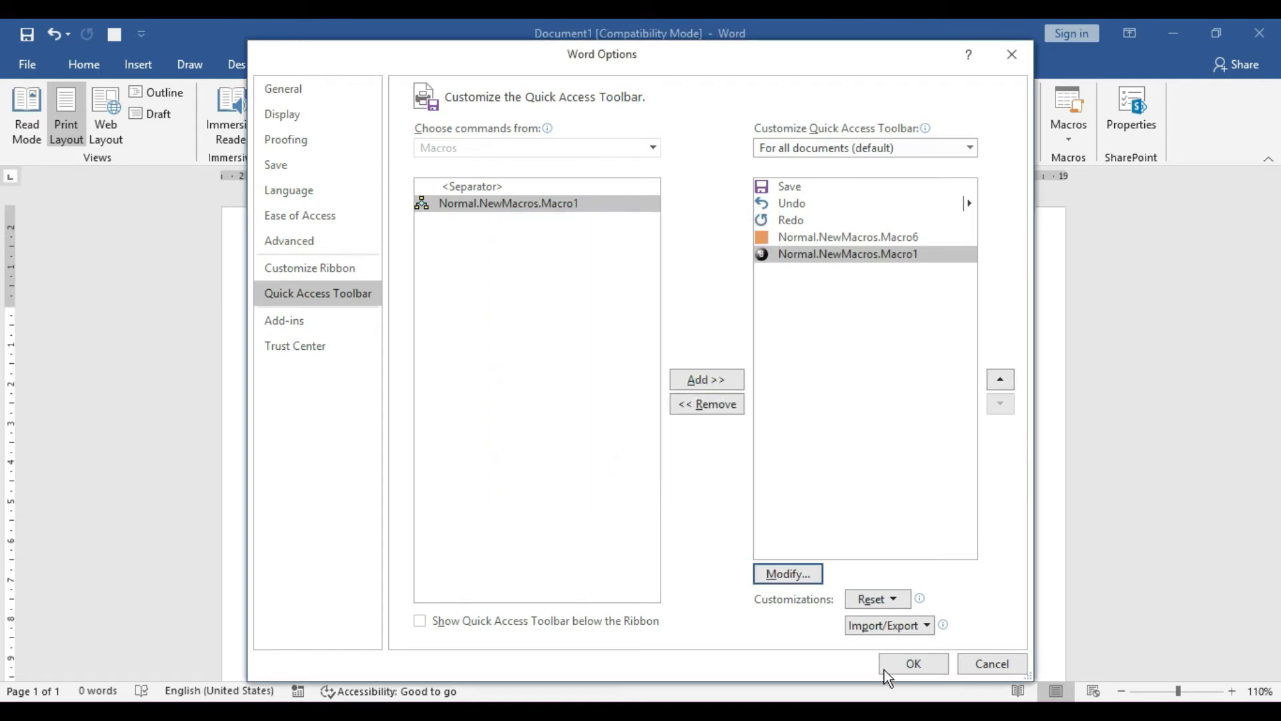
click(913, 662)
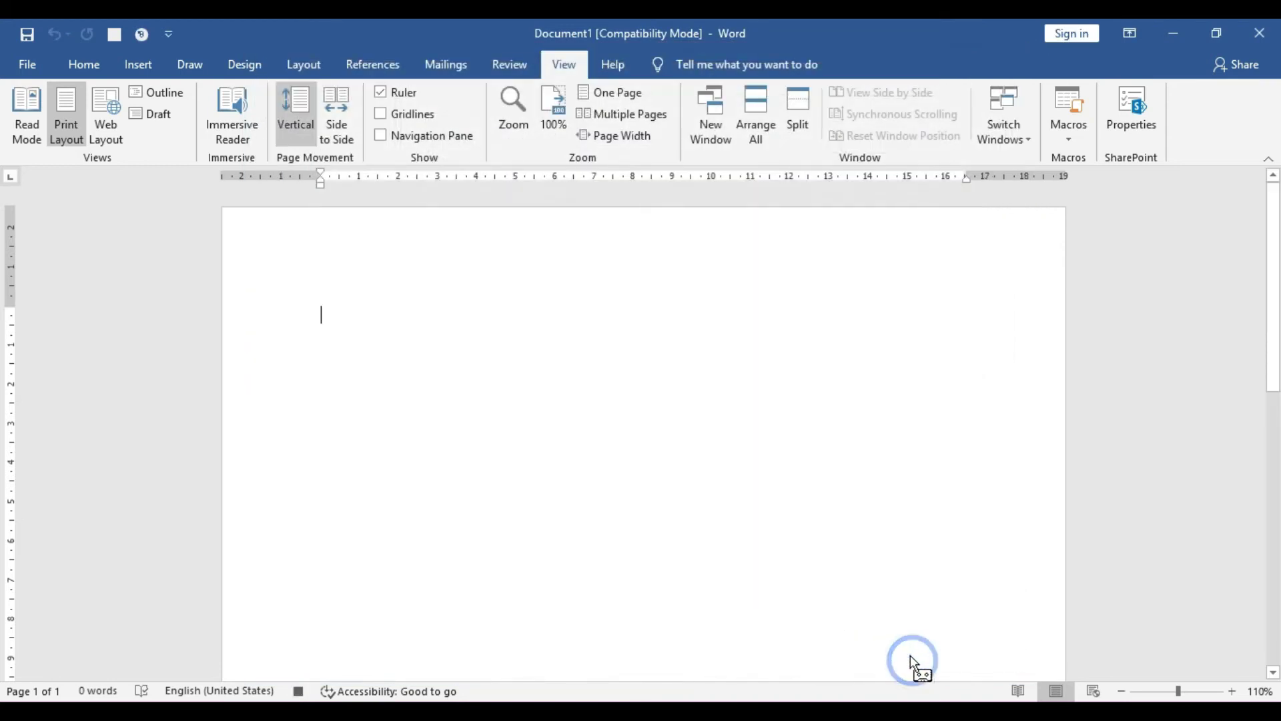
Run the macro from its Quick Access Toolbar button.
right_click(111, 41)
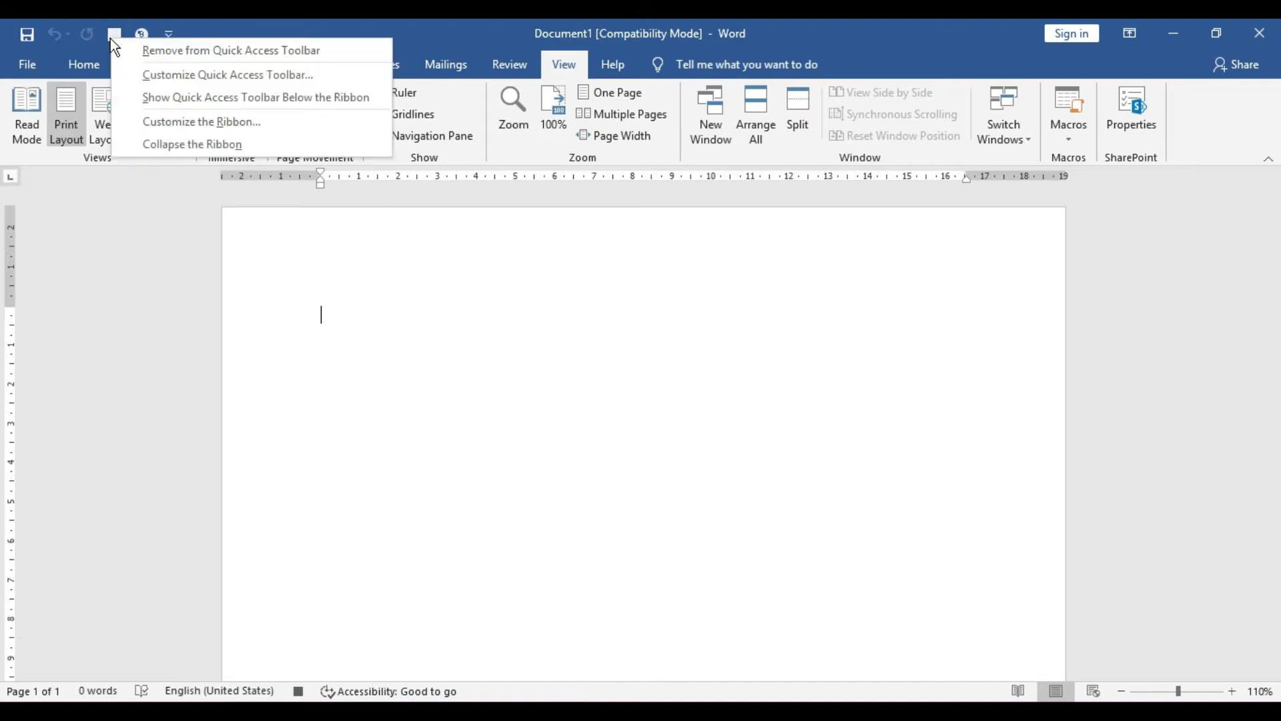
click(478, 390)
click(115, 36)
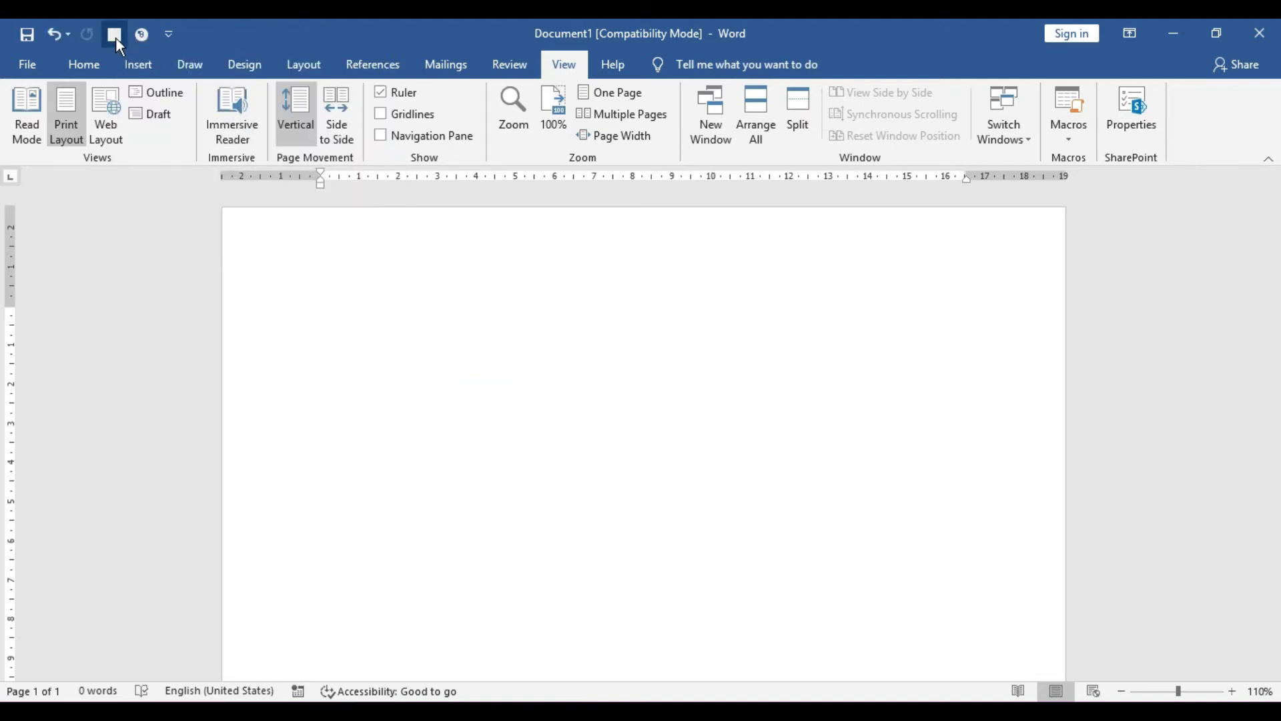
Start recording Macro2 with the keyboard shortcut Alt+Ctrl+Shift+Z assigned.
click(1070, 139)
click(1093, 179)
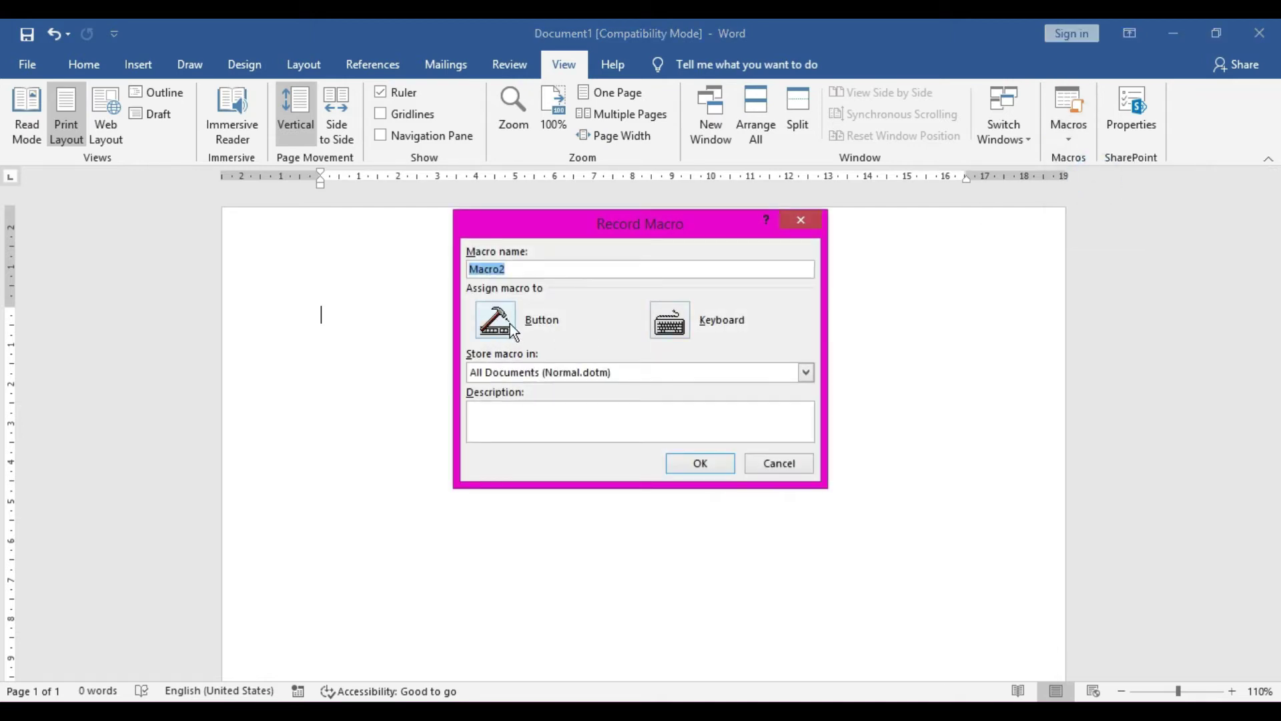
click(677, 322)
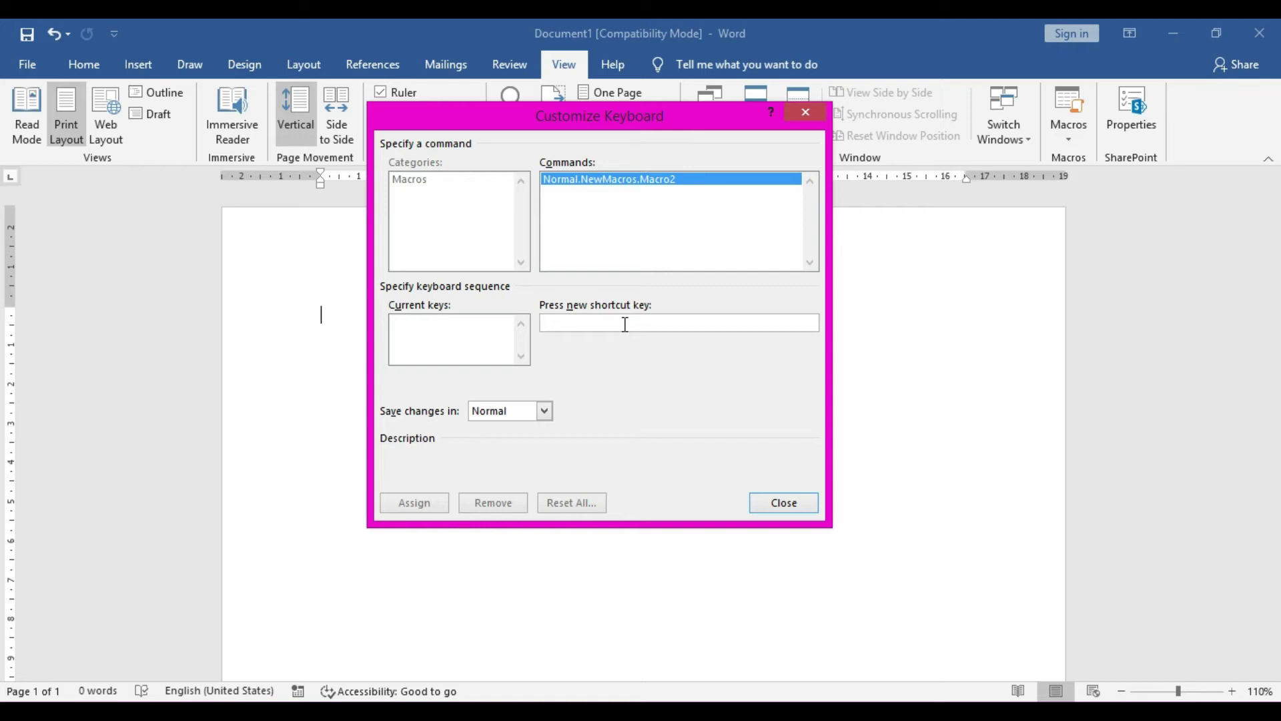
key(ctrl+alt+shift+z)
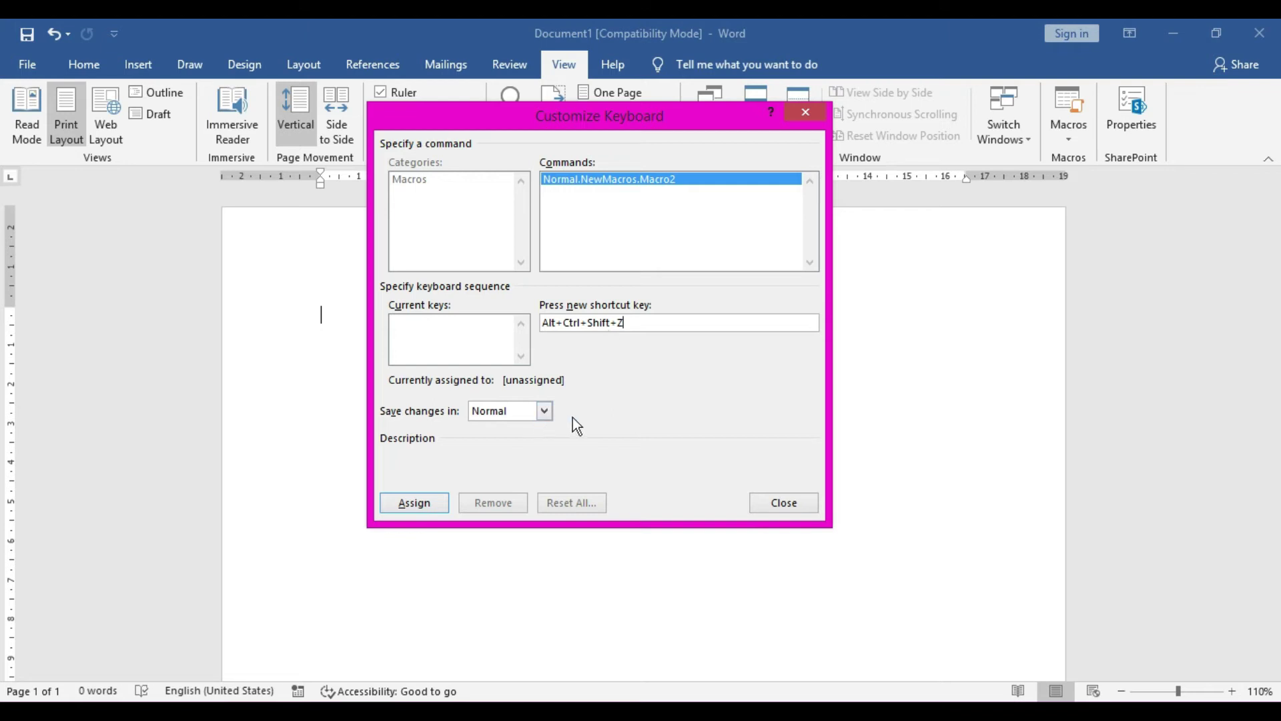
click(418, 502)
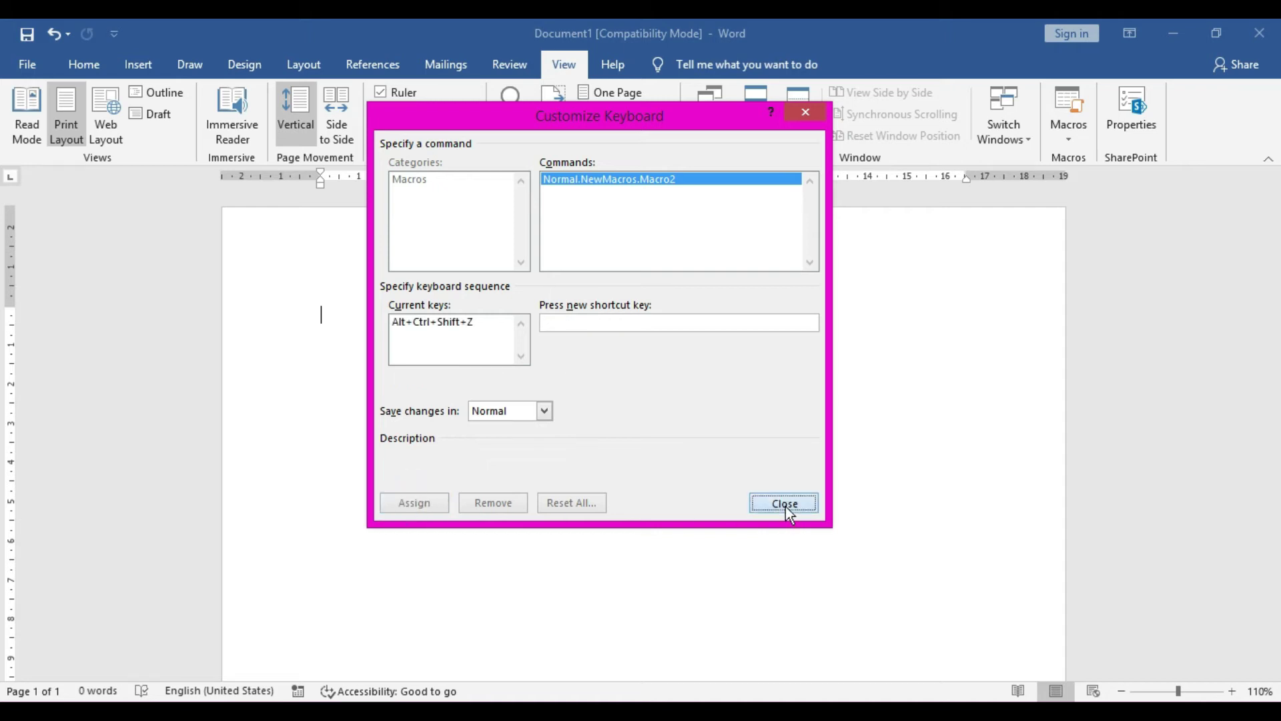
click(785, 504)
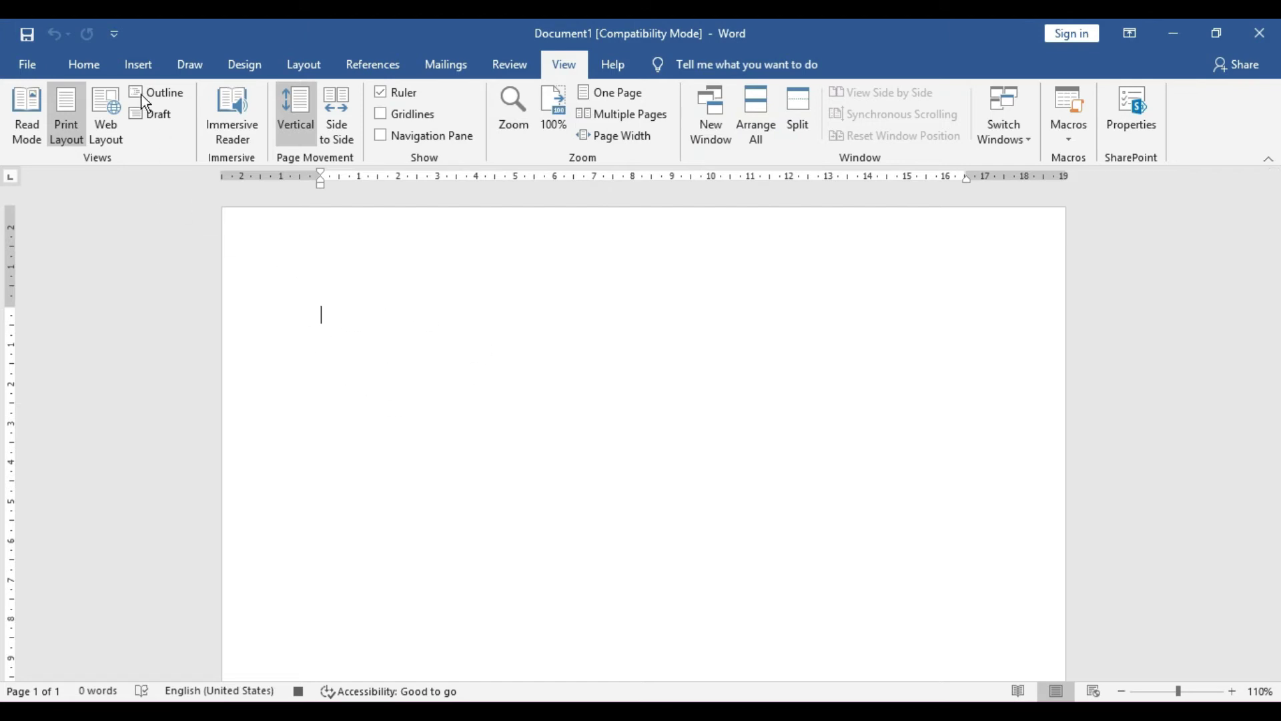
Insert a nine-column table into the document.
click(138, 64)
click(127, 131)
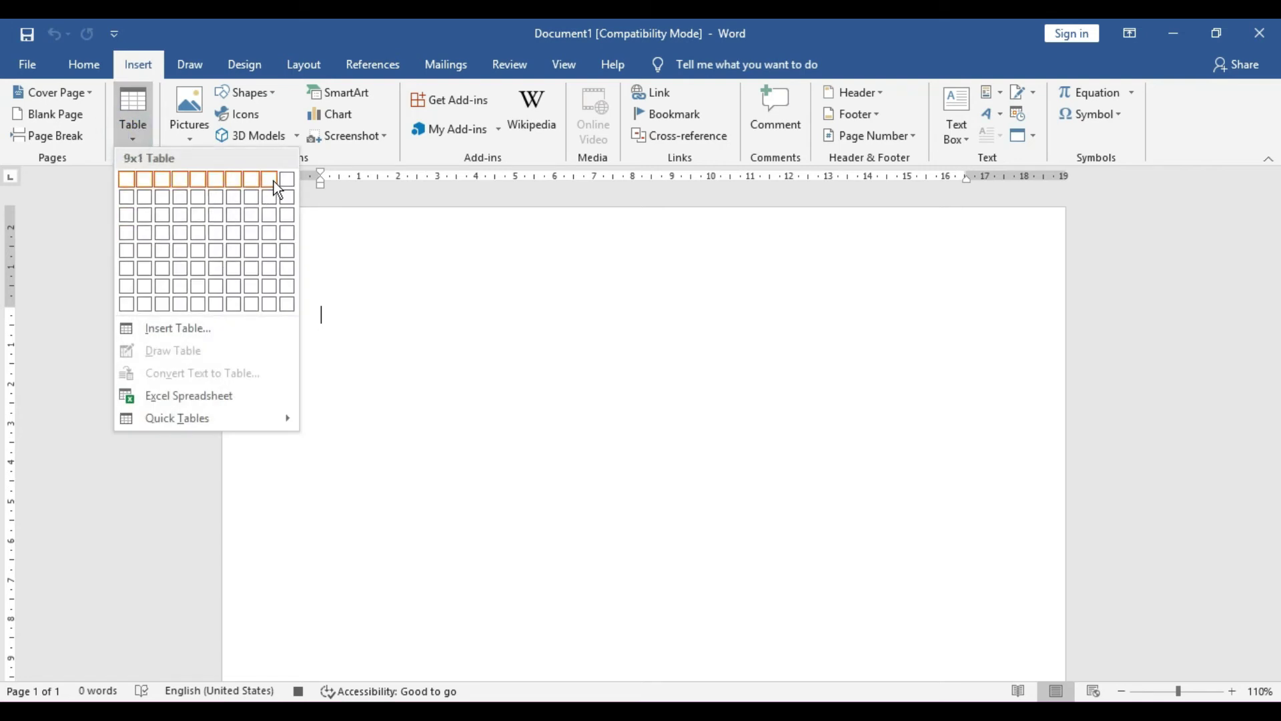
click(274, 181)
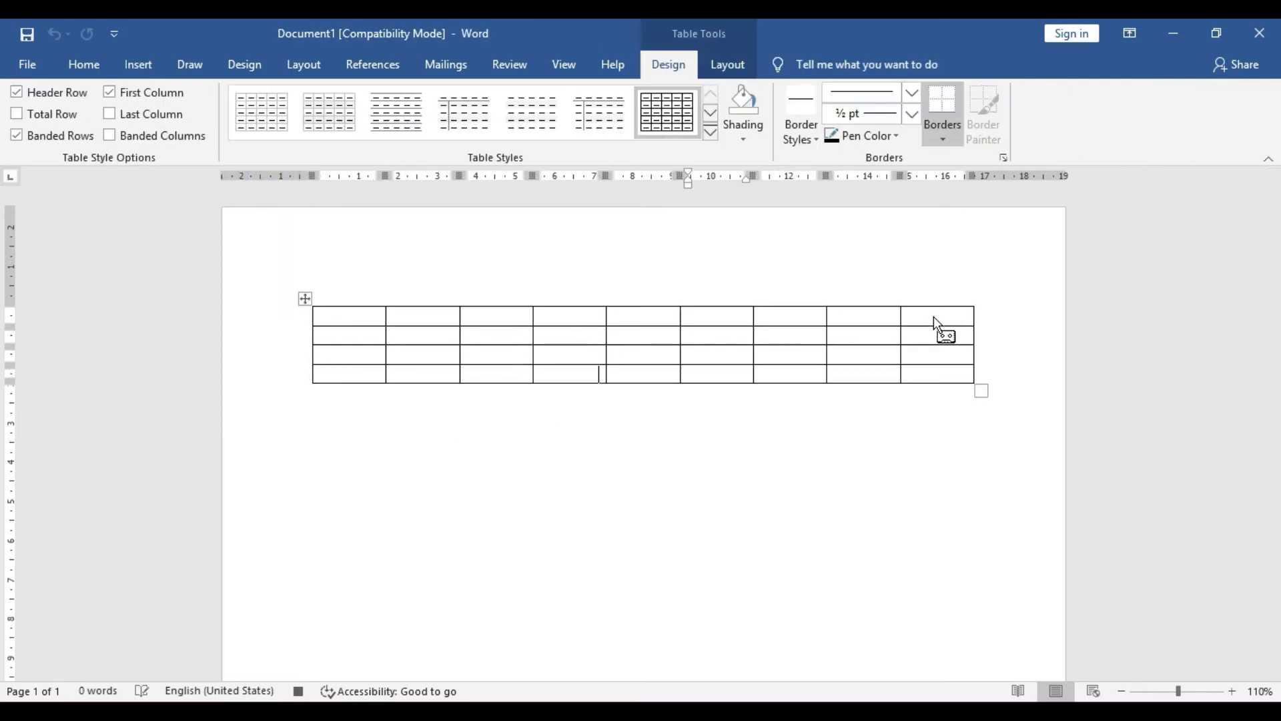
Enter the headers Model, Ram, Rom, Battery, Camera, Processor, OS and Rate.
click(340, 320)
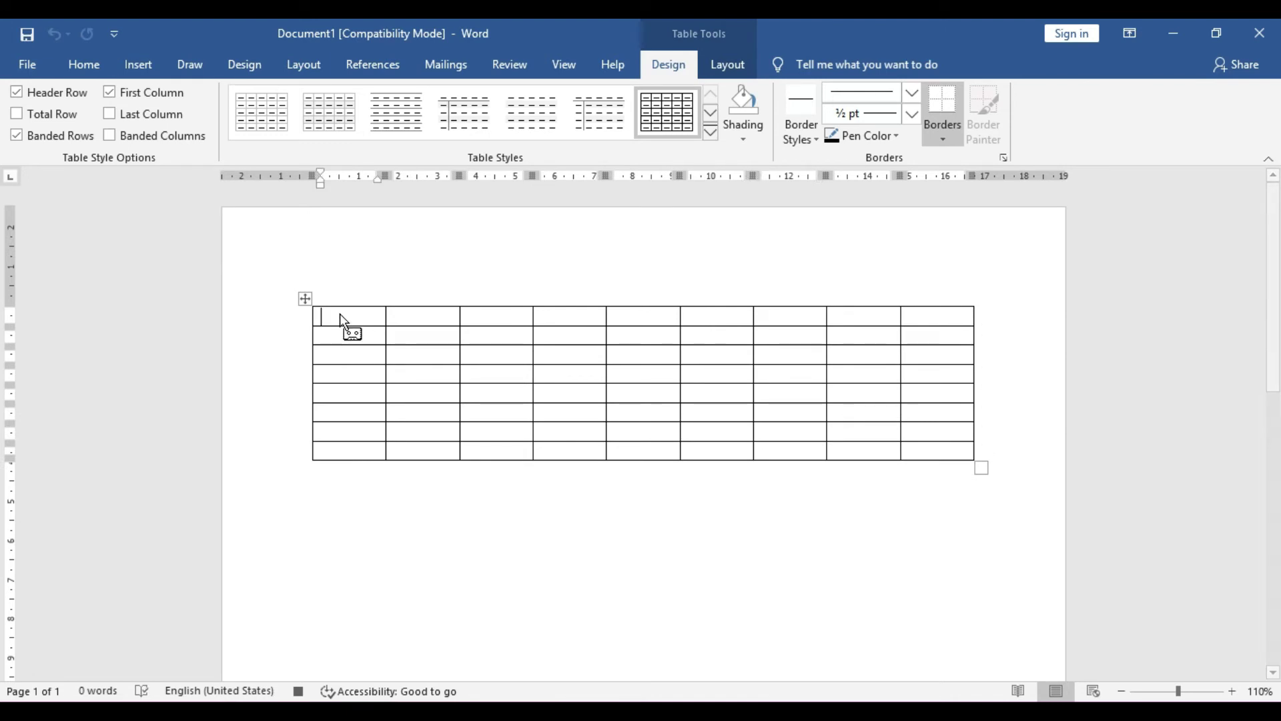
text(Model)
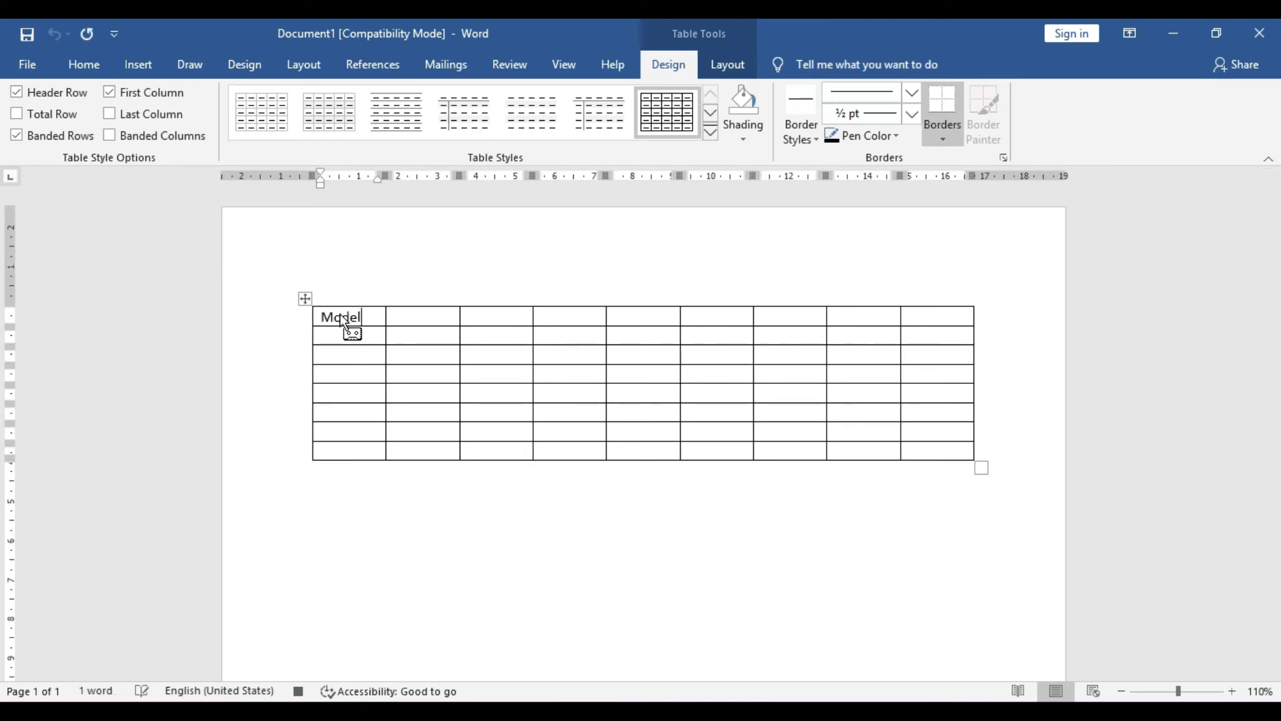
key(Tab)
text(Ram)
key(Tab)
text(Rom)
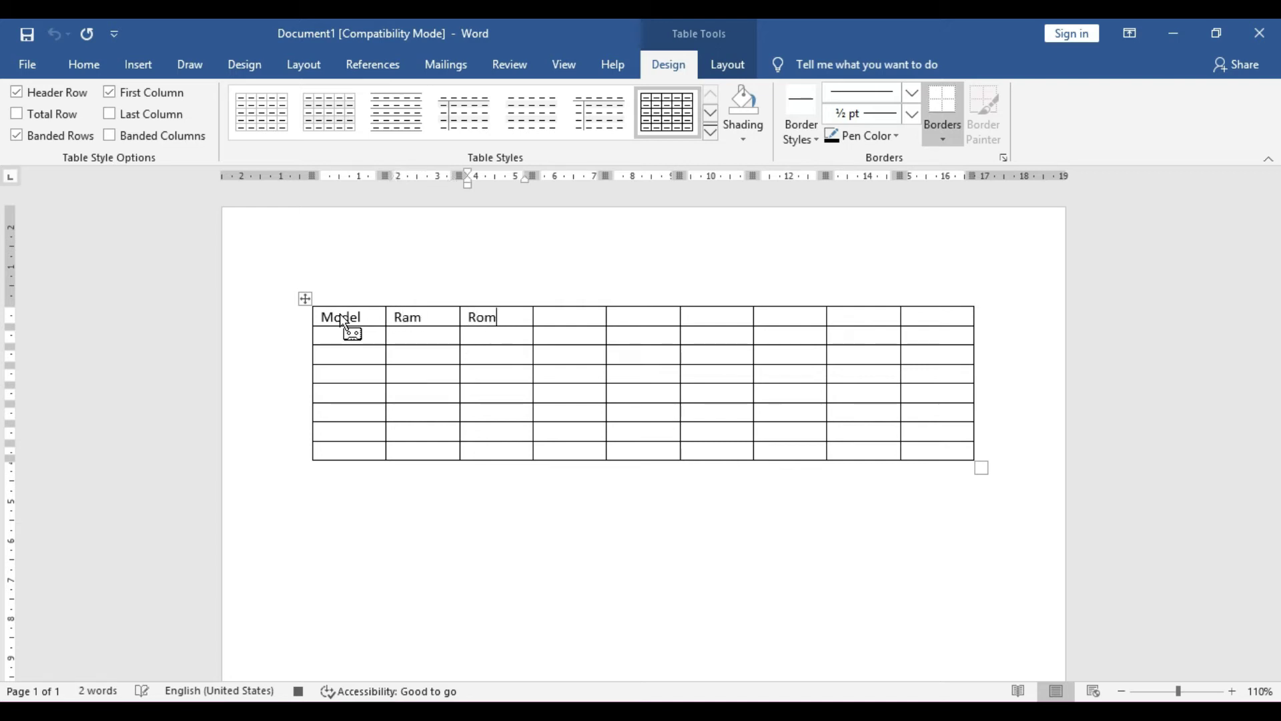
key(Tab)
text(Battery)
key(Tab)
text(Camera)
key(Tab)
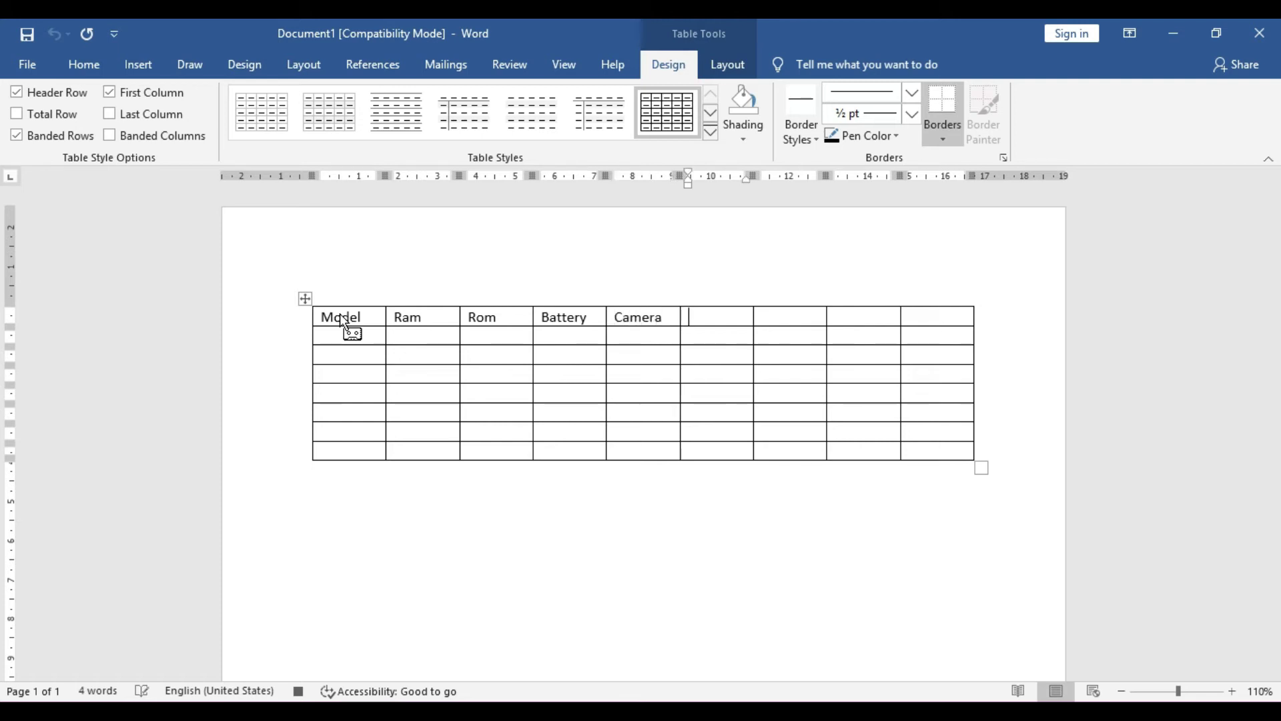
text(Processor)
key(Tab)
text(OS)
key(Tab)
text(Rate)
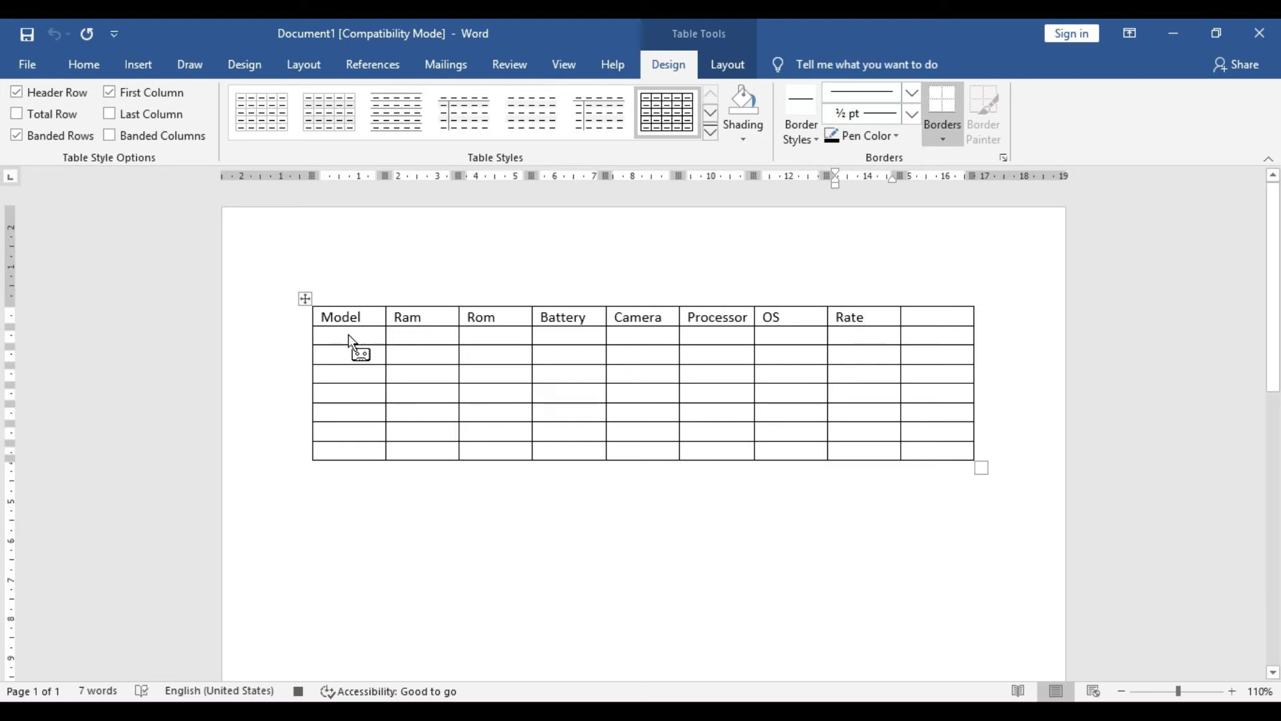
Stop recording the table macro.
click(573, 64)
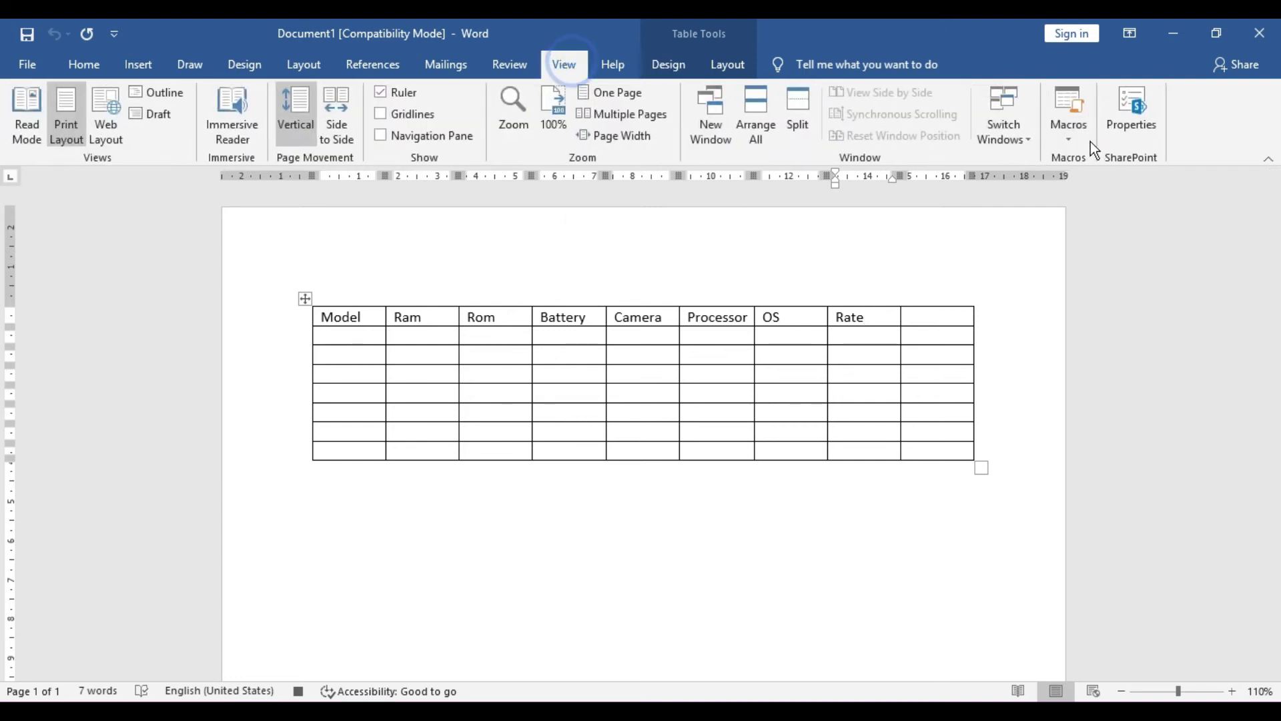
click(1070, 138)
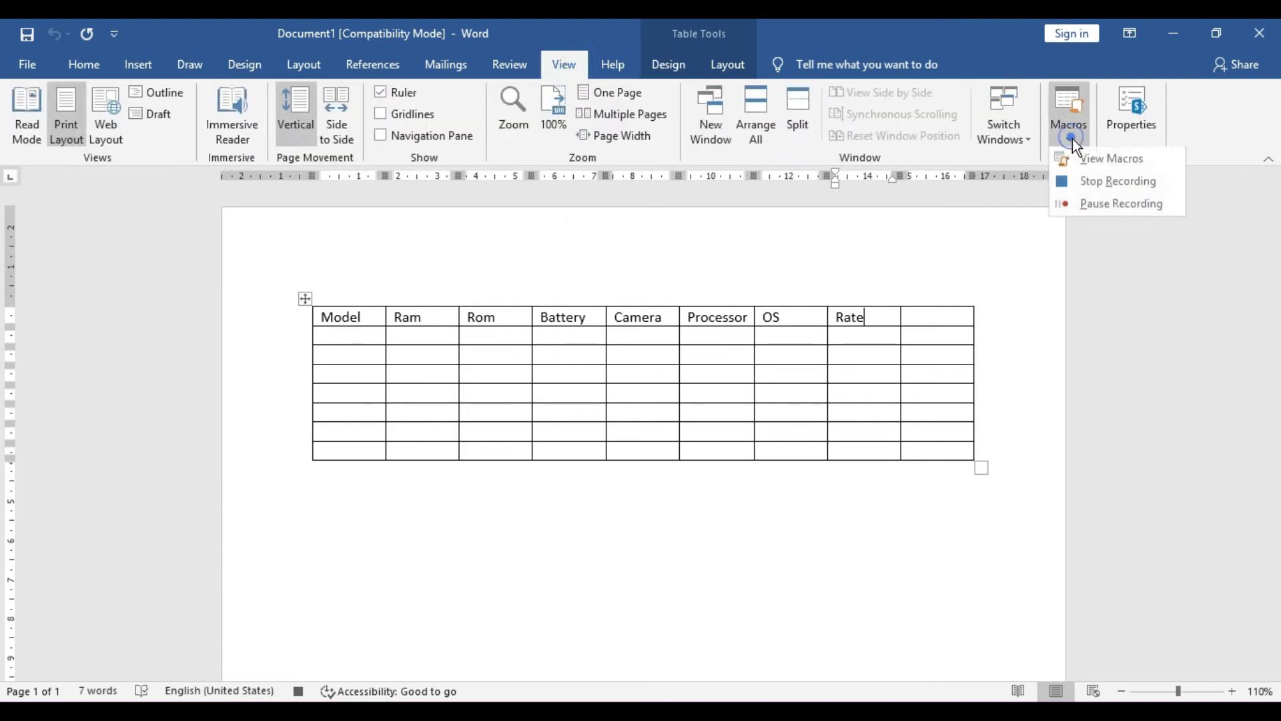
click(1093, 184)
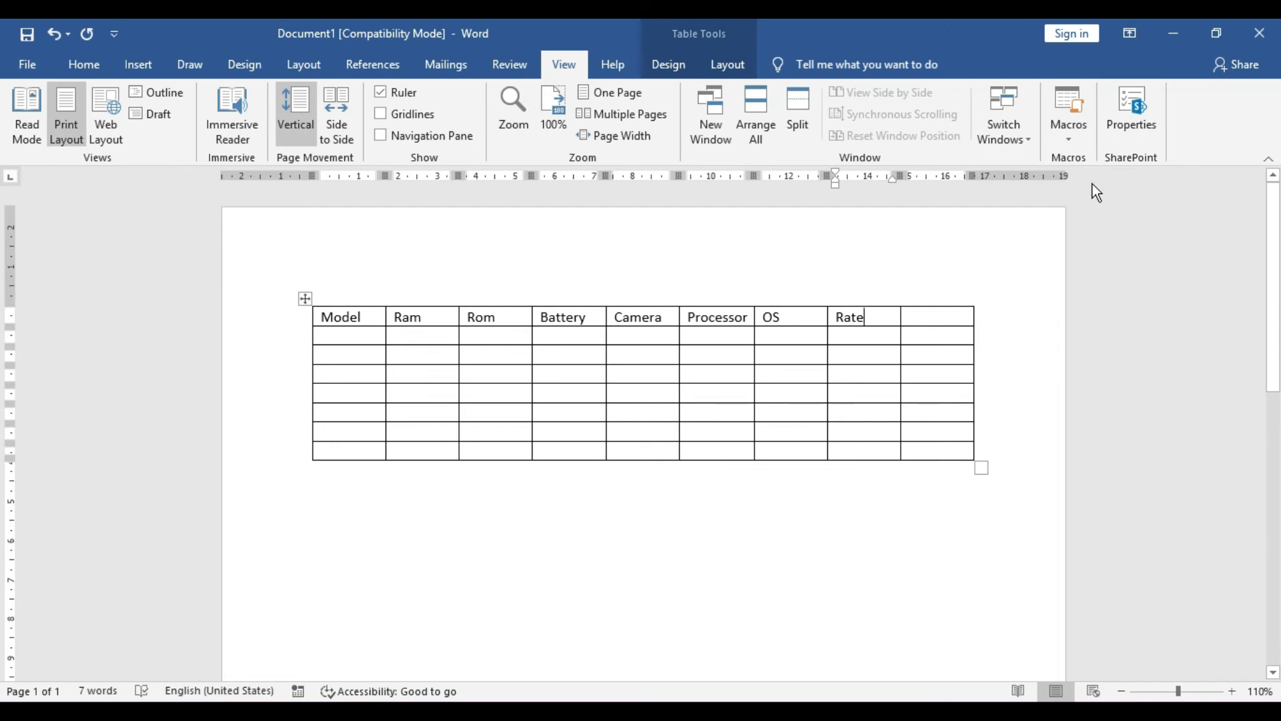
mouse_move(300, 318)
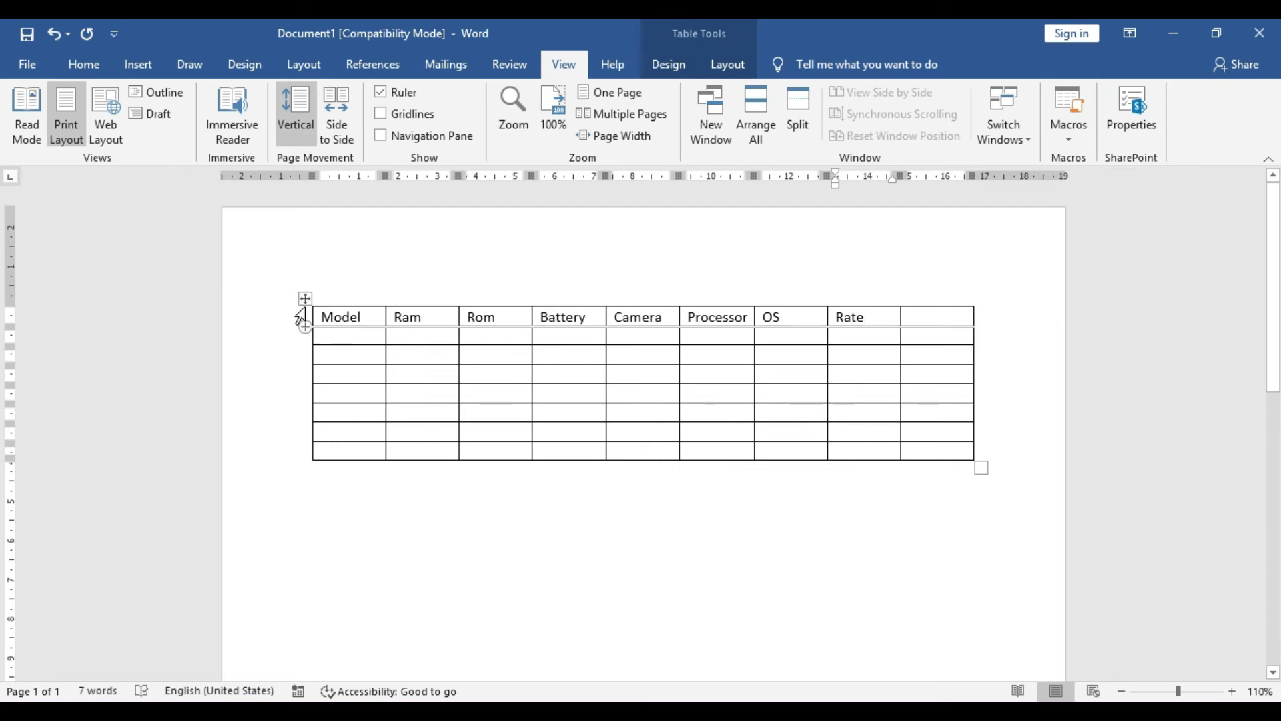
Clear the table's text and delete the whole table.
click(305, 299)
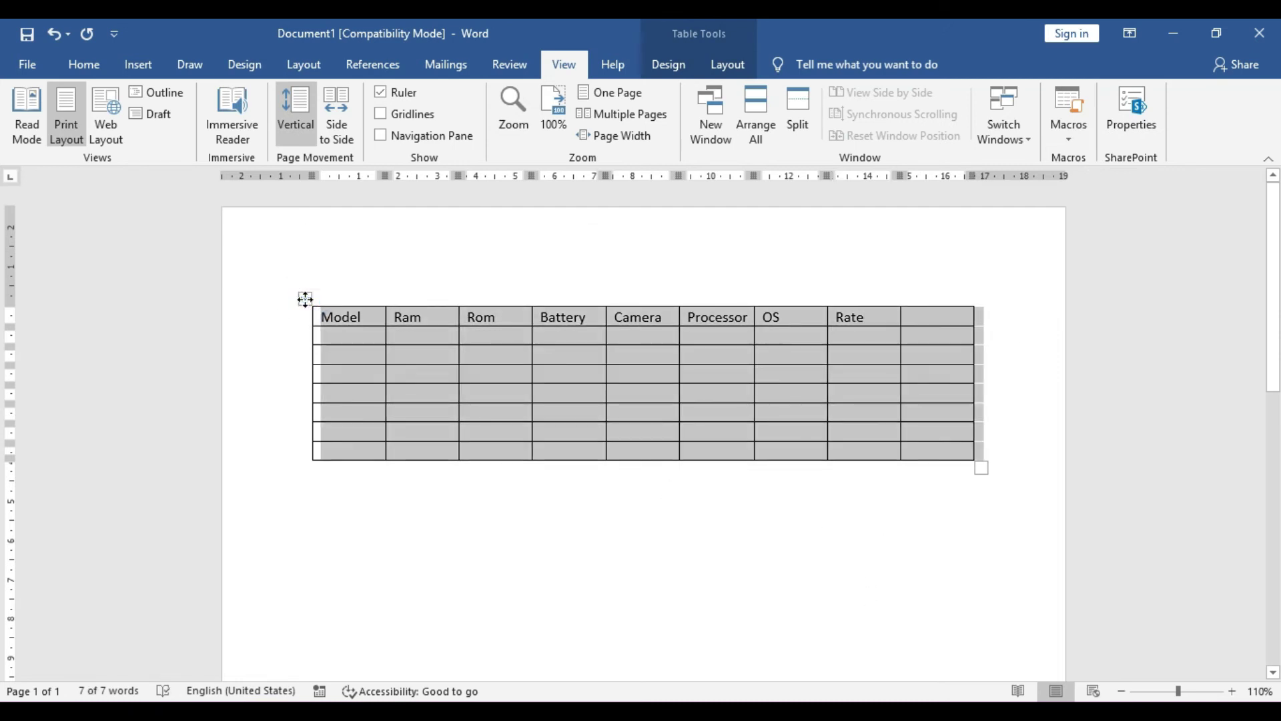
key(Delete)
click(305, 299)
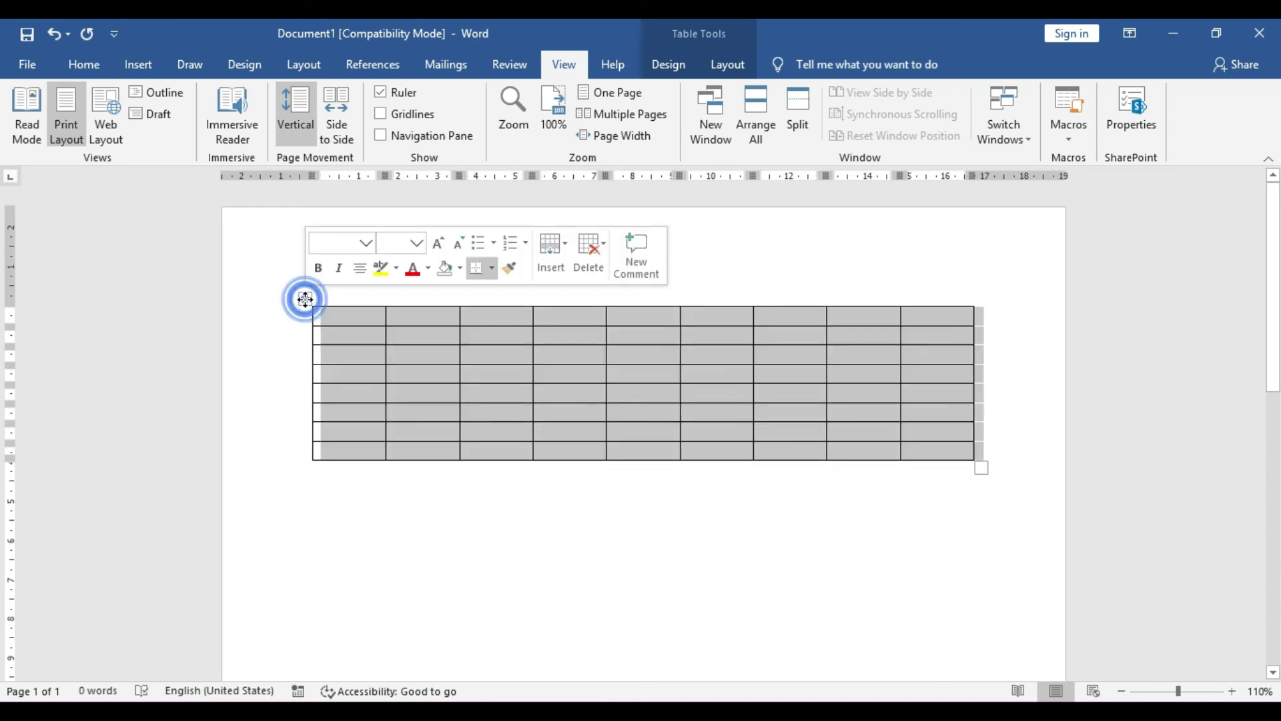
key(BackSpace)
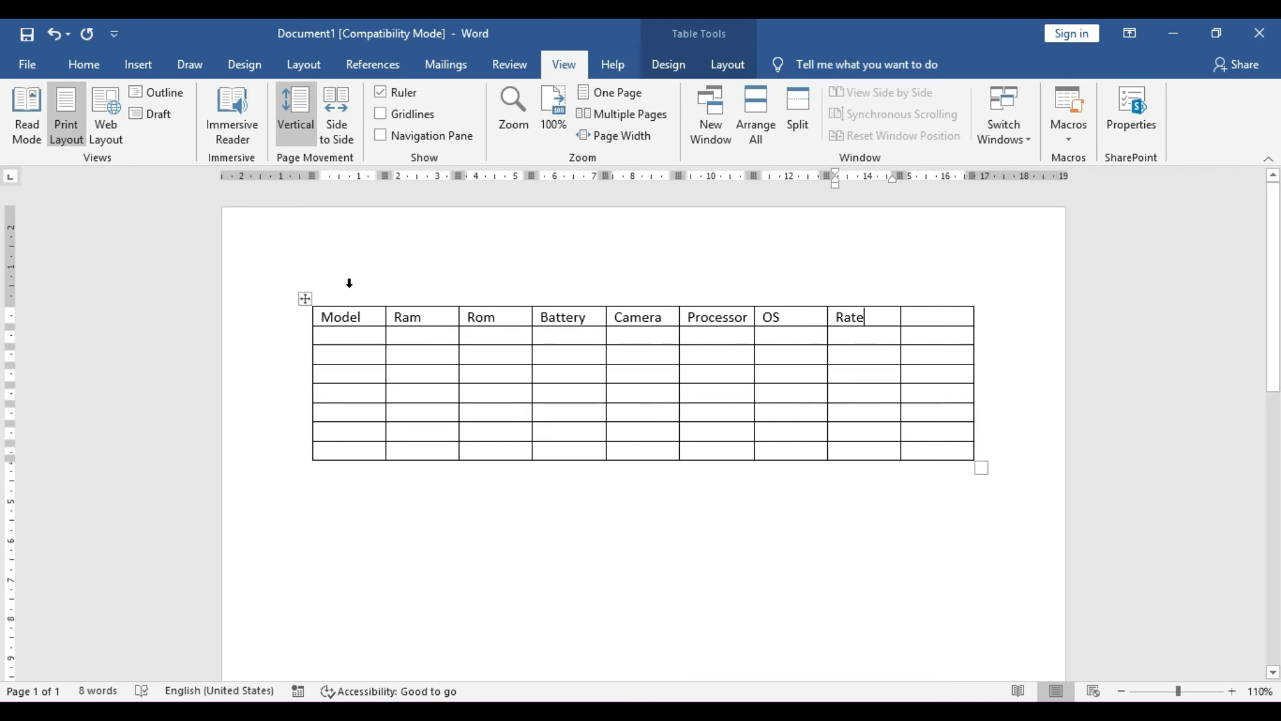
Paste the names Ram, Shyam, Gyan, Mohan, Sohan, Rohan, Karuna, Advin below the table, cursor before Ram.
click(1070, 139)
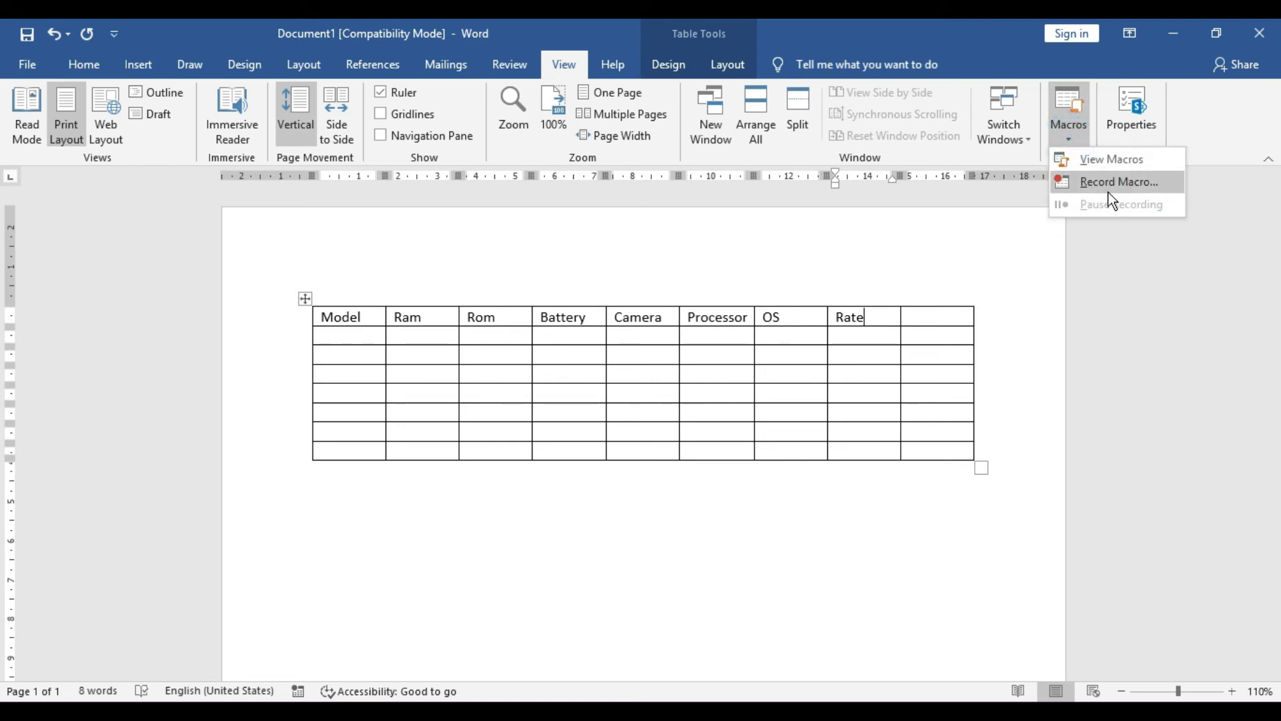
click(626, 392)
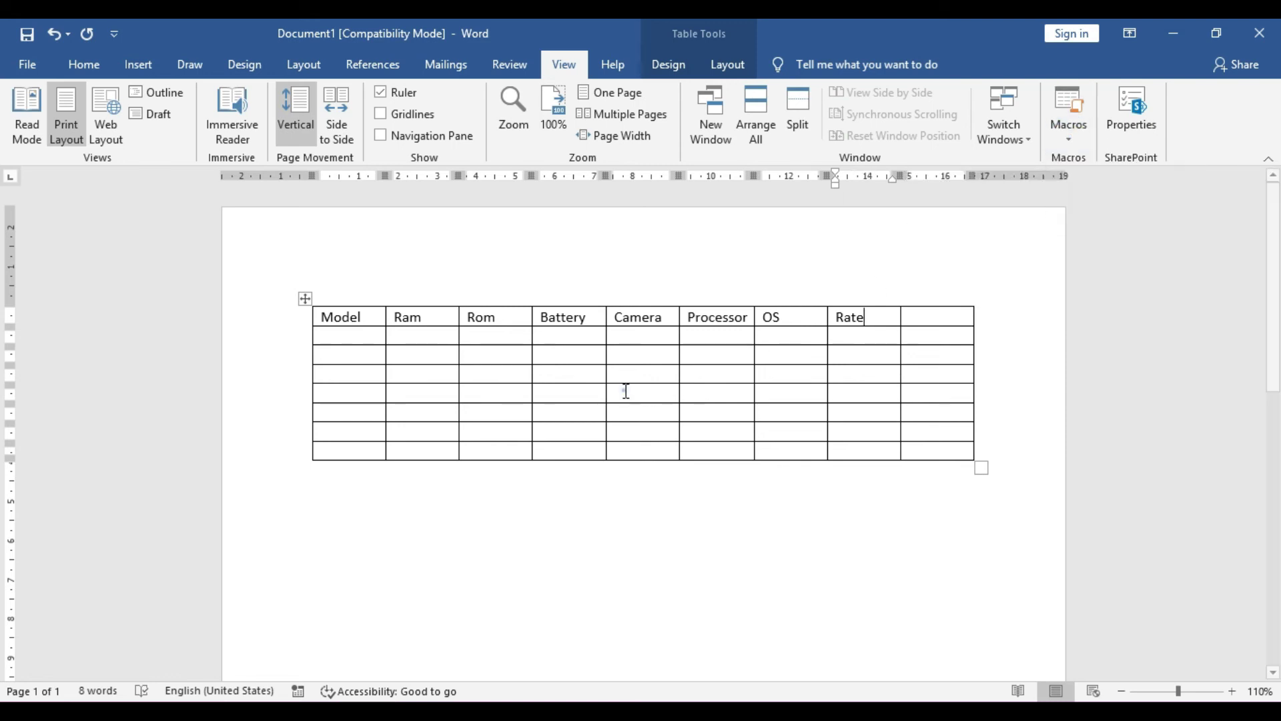
scroll(331, 471, down, 1)
click(332, 475)
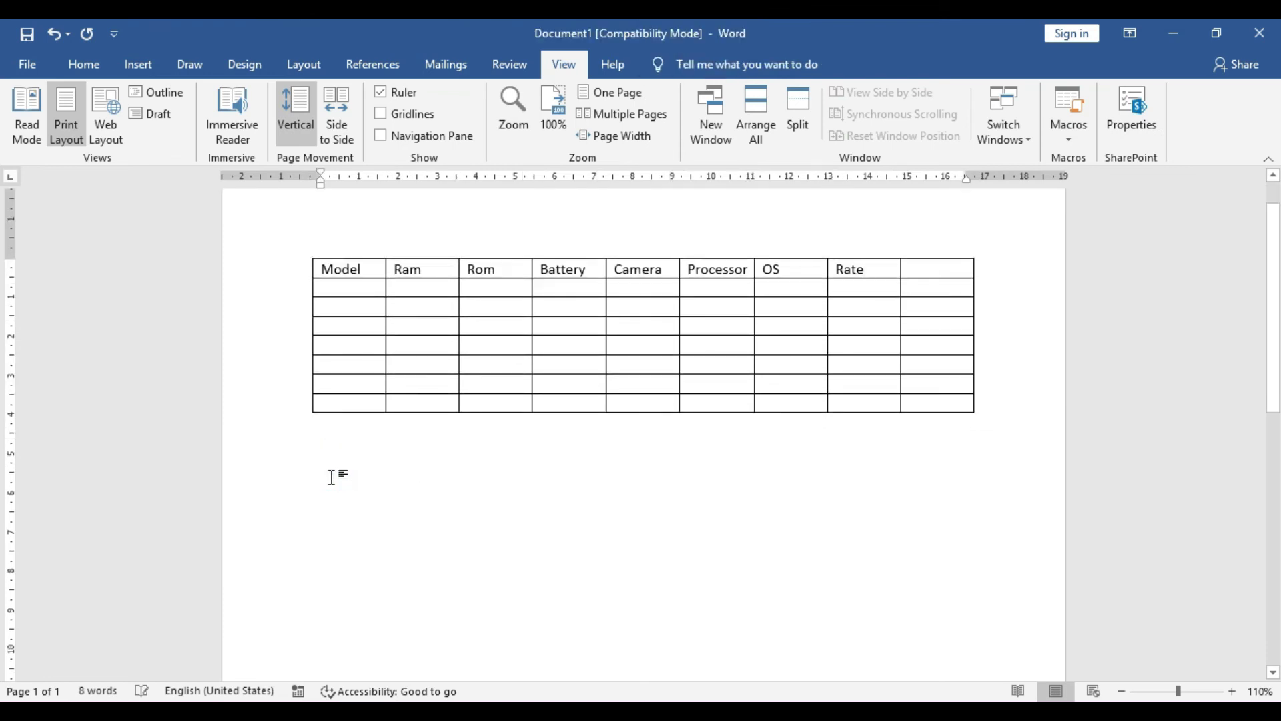
key(Return)
key(Return)
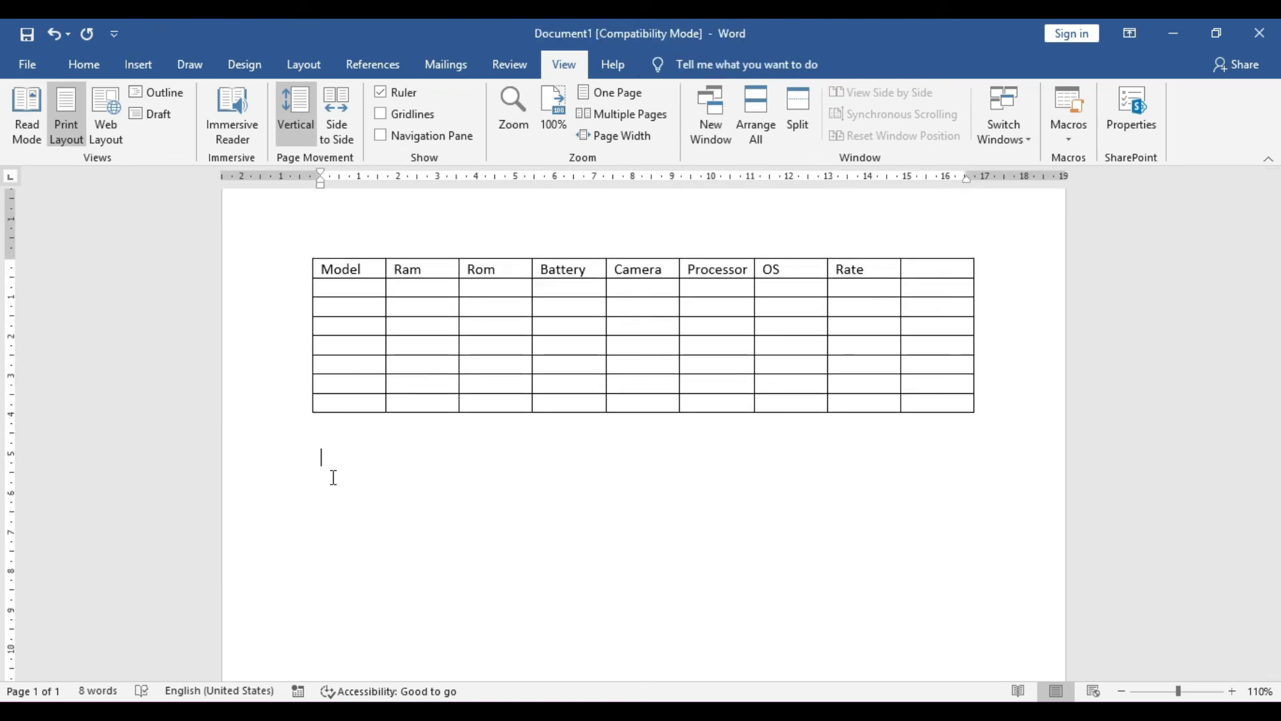
text(Ram Shyam Gyan Mohan Sohan Rohan Karuna Advin)
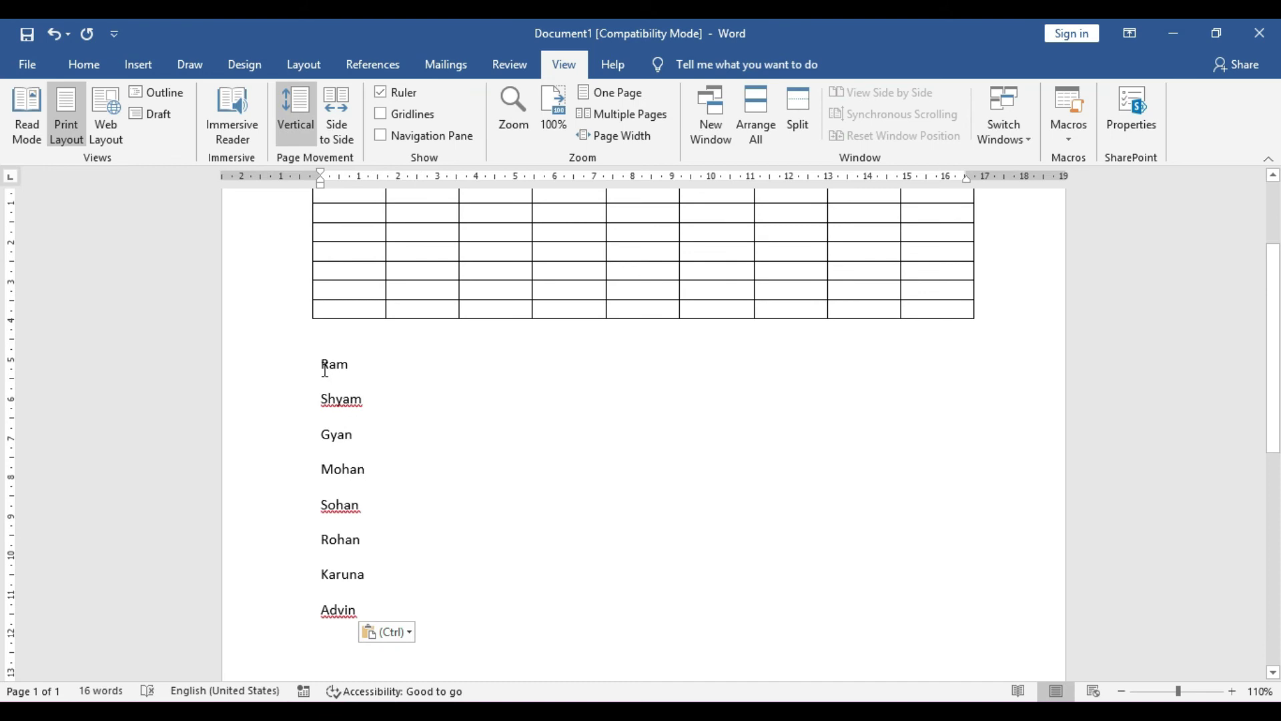
click(323, 365)
Start recording Macro3 with the keyboard shortcut Alt+Ctrl+Shift+X assigned.
click(1061, 140)
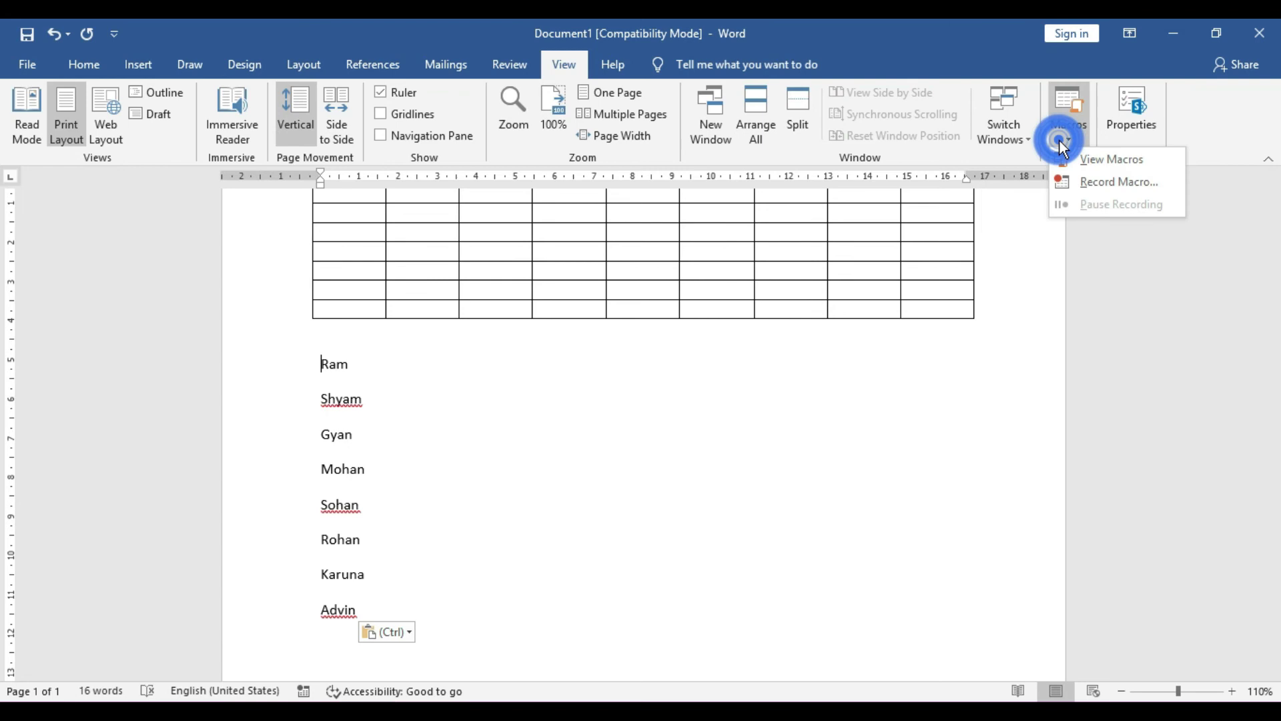
click(1111, 186)
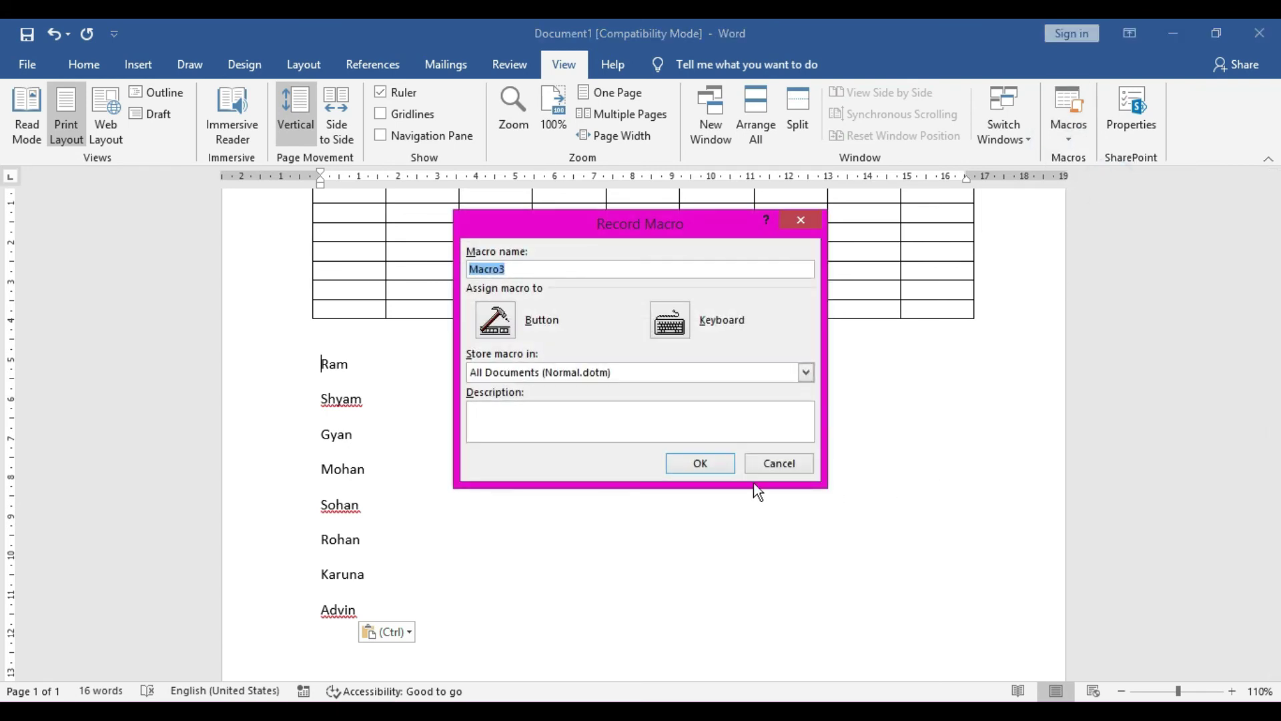
click(669, 321)
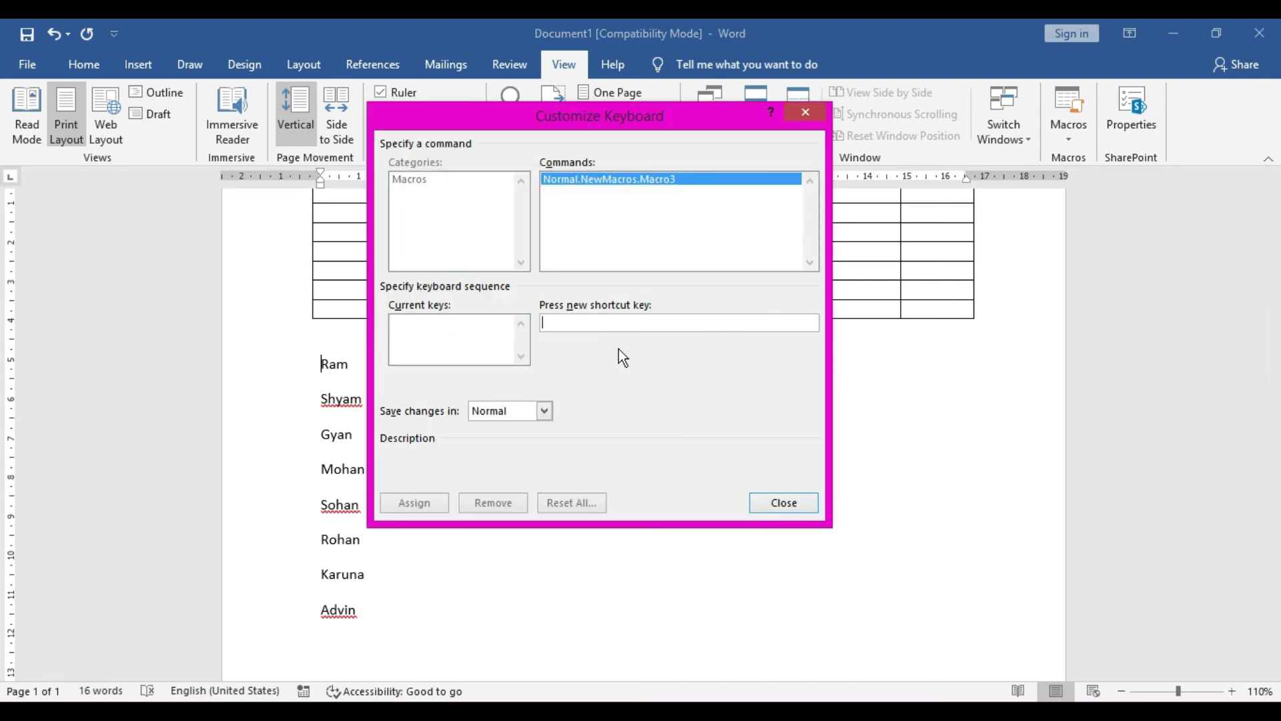
key(ctrl+alt+shift+x)
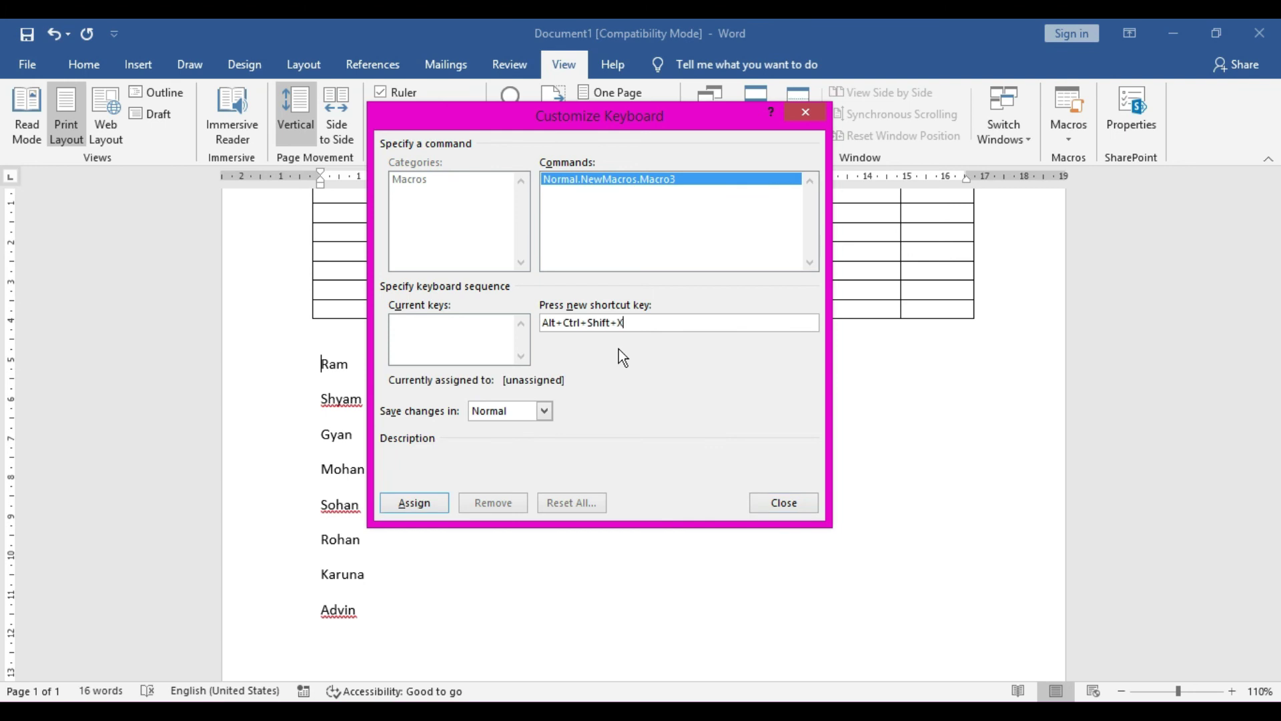
click(417, 502)
click(804, 502)
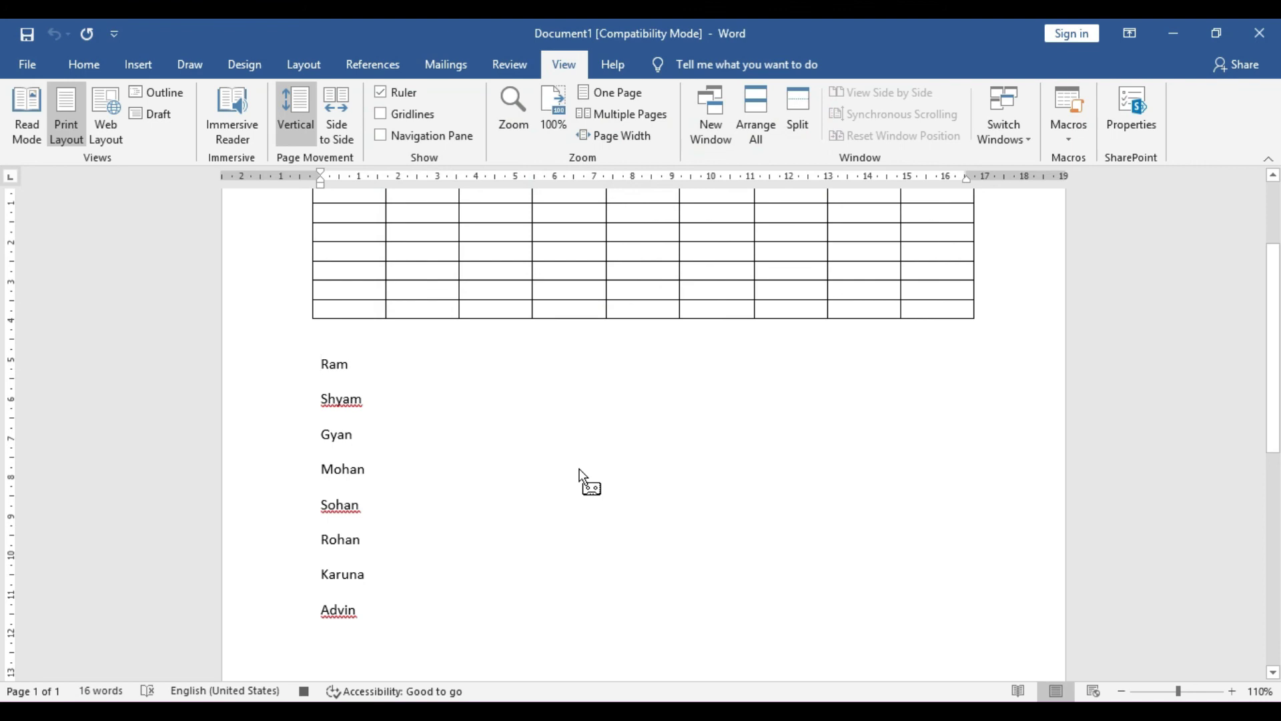
Type 'Mr' before Ram, move to the next name, and stop recording Macro3.
text(Mr)
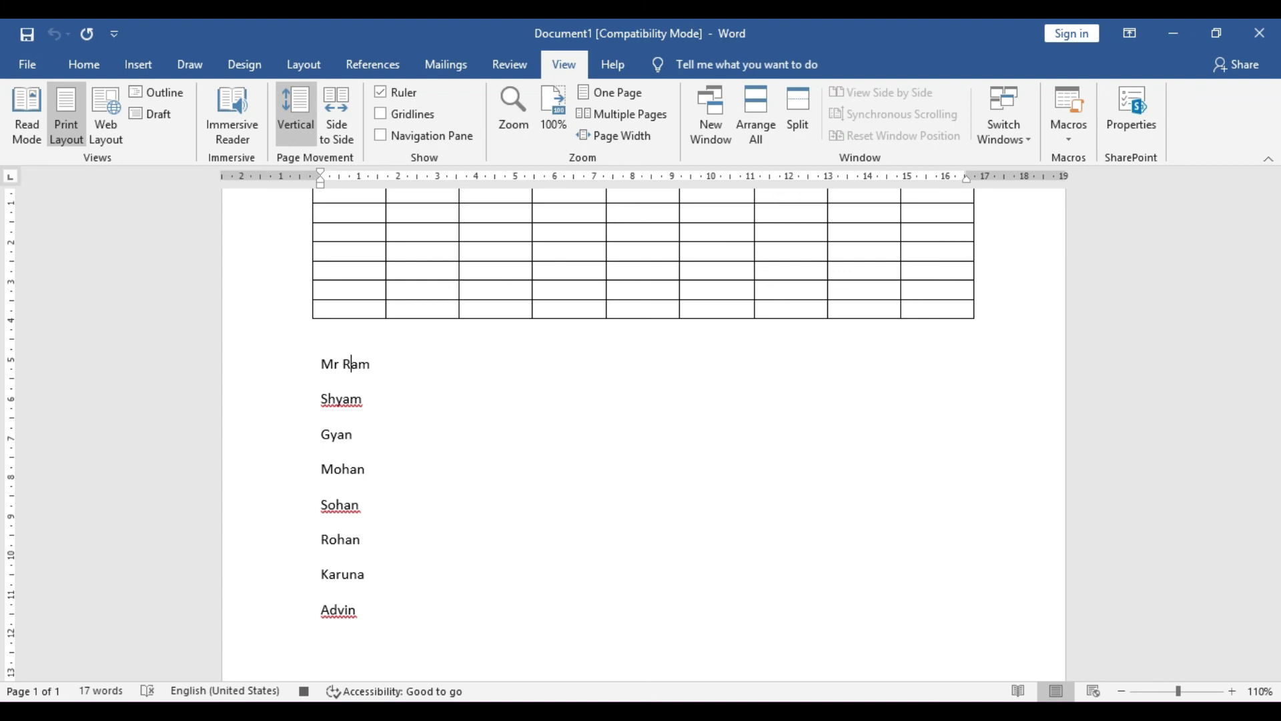
key(End)
key(Right)
click(1071, 137)
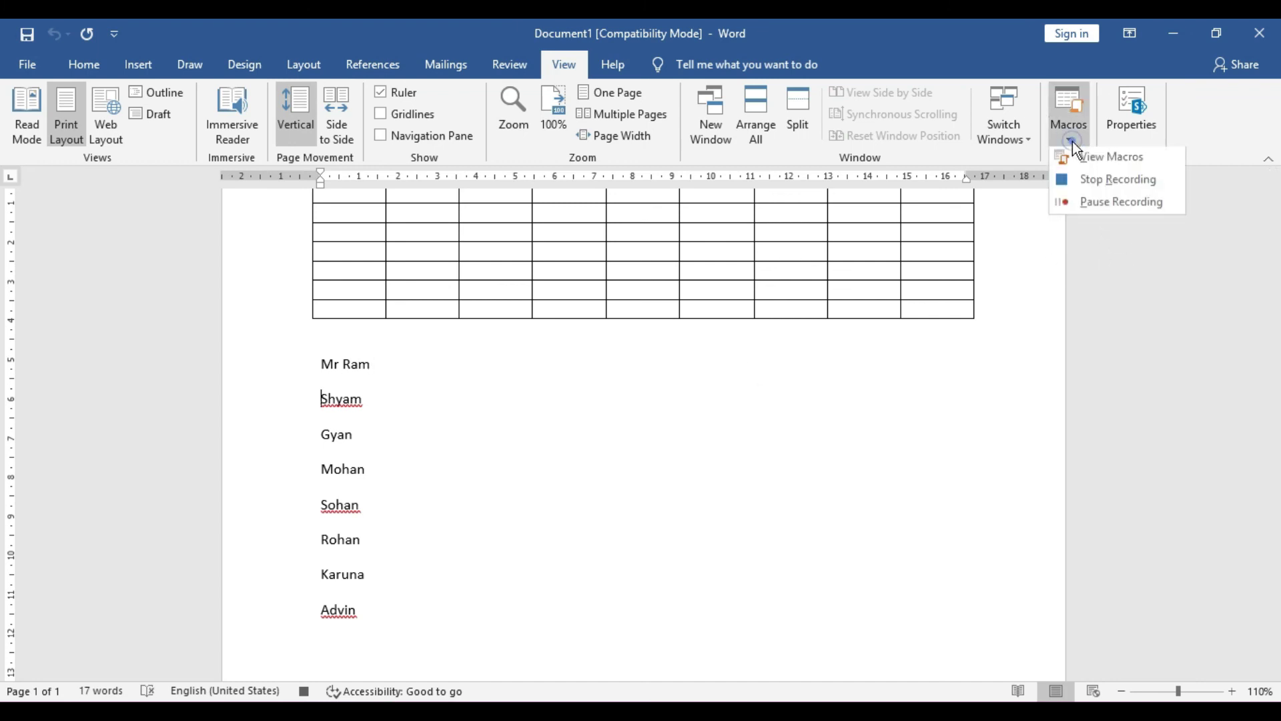
click(1109, 181)
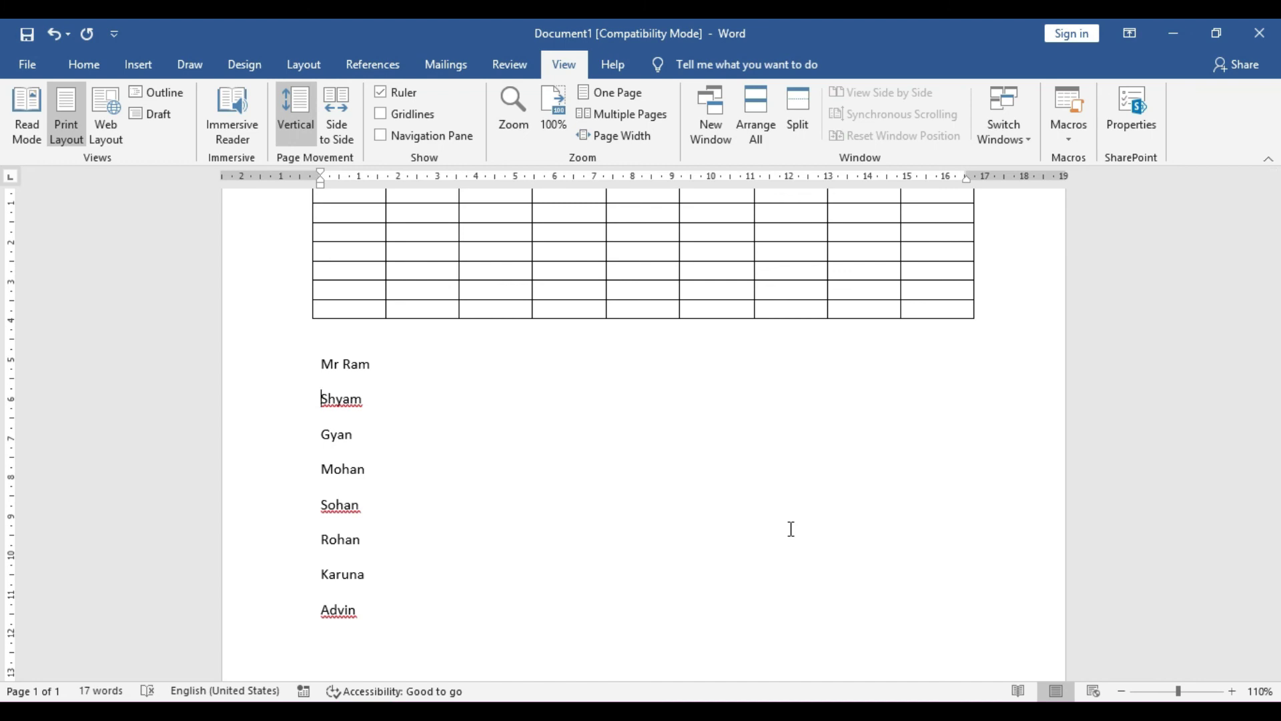
Add 'Mr' before Shyam, Gyan and Mohan.
text(Mr)
click(322, 435)
text(Mr)
click(325, 471)
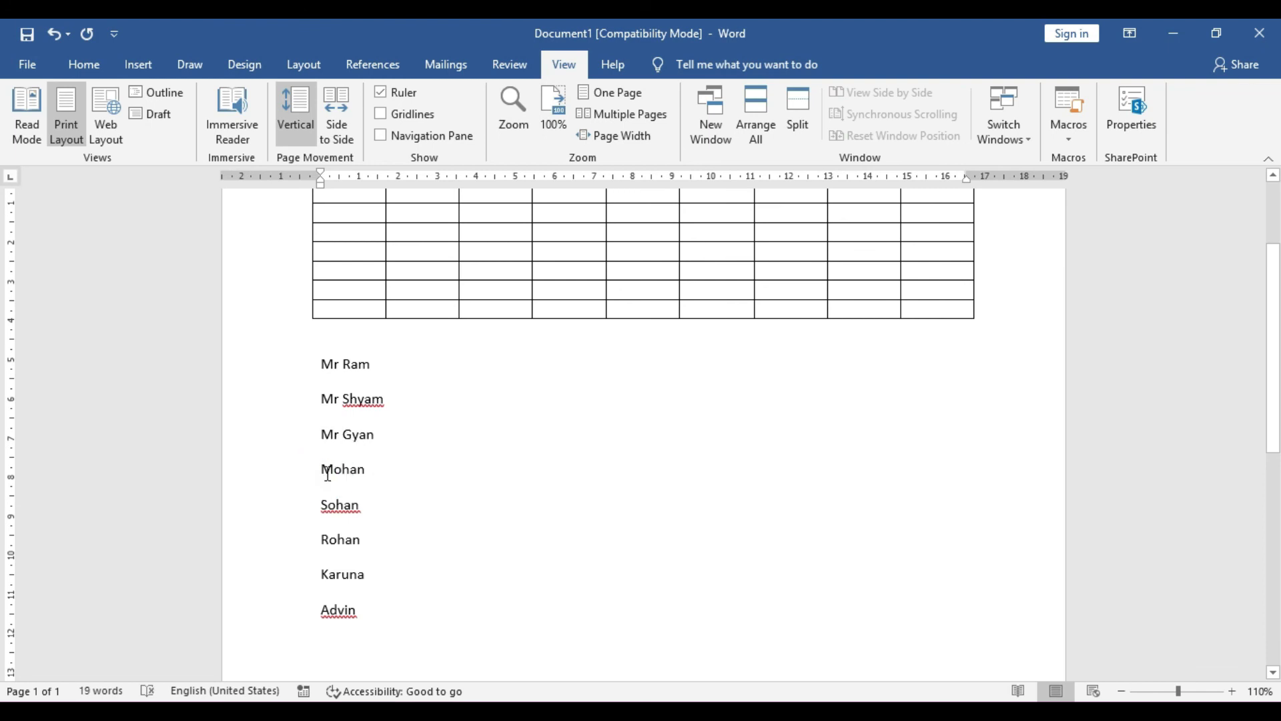
text(Mr)
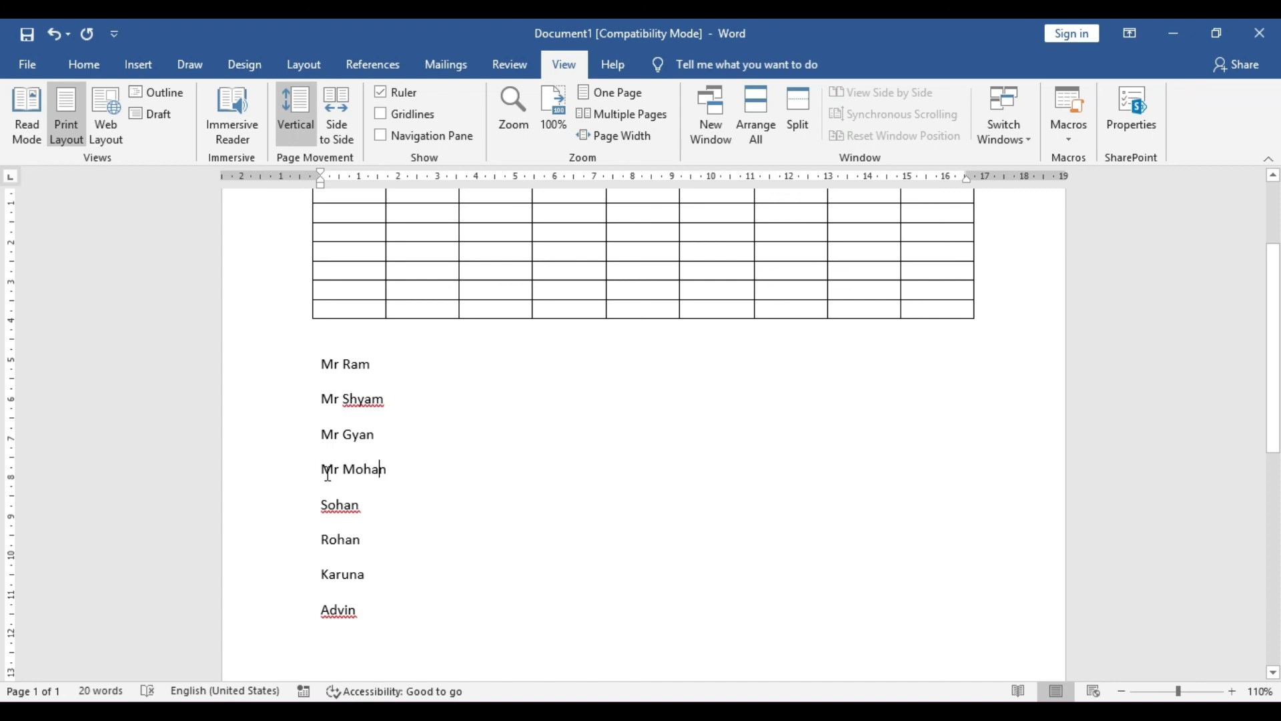